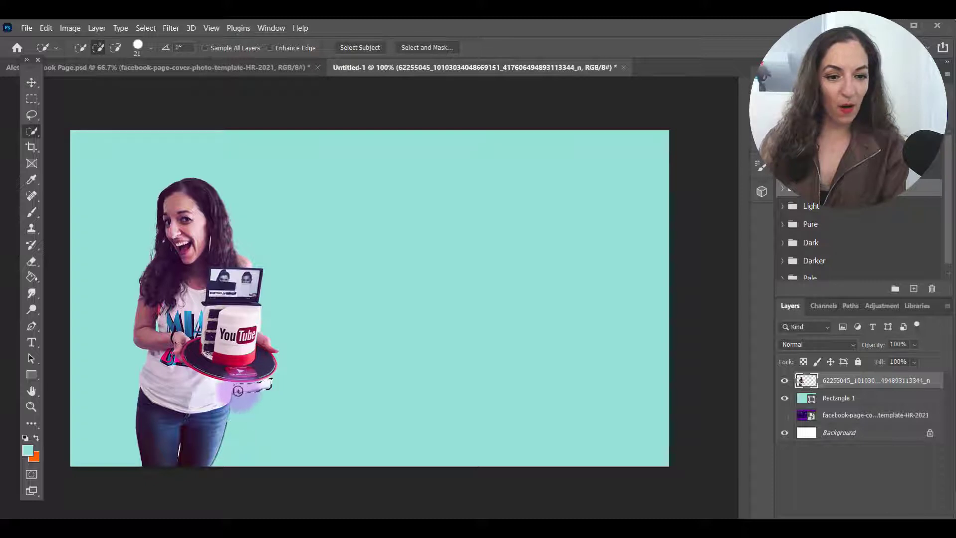
# Undo the last selection stroke, clear the selection, and erase the leftover background beneath the woman's cake tray
pyautogui.hotkey('ctrl', 'z')
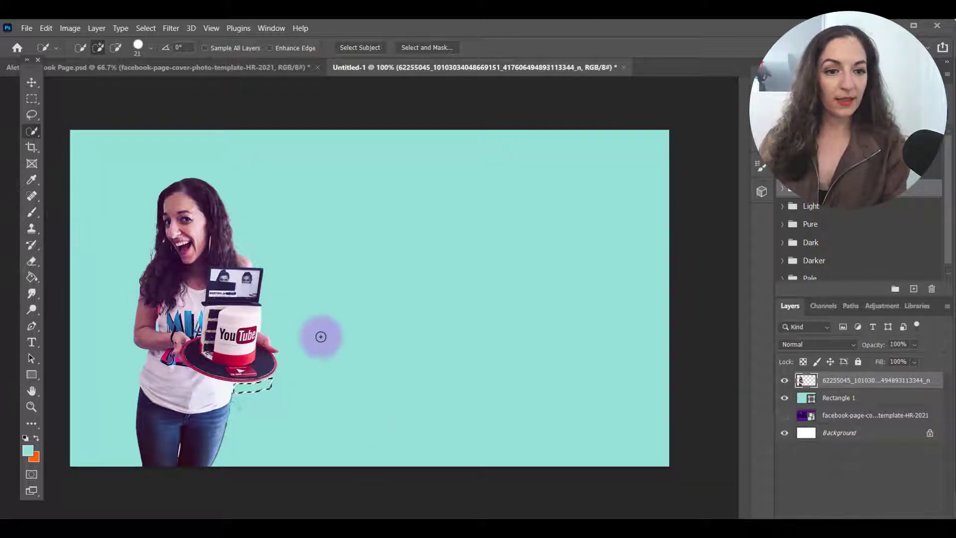
pyautogui.click(32, 99)
pyautogui.click(127, 187)
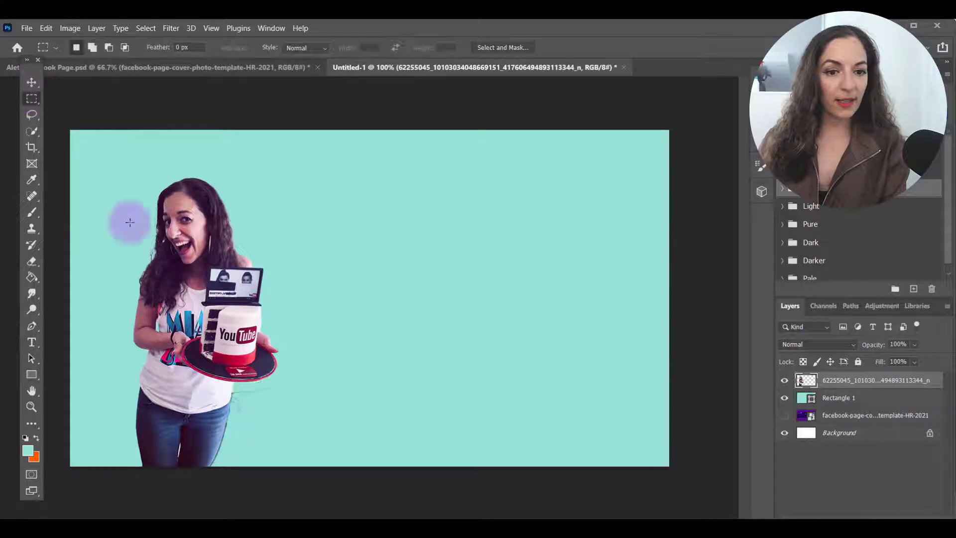
pyautogui.click(32, 261)
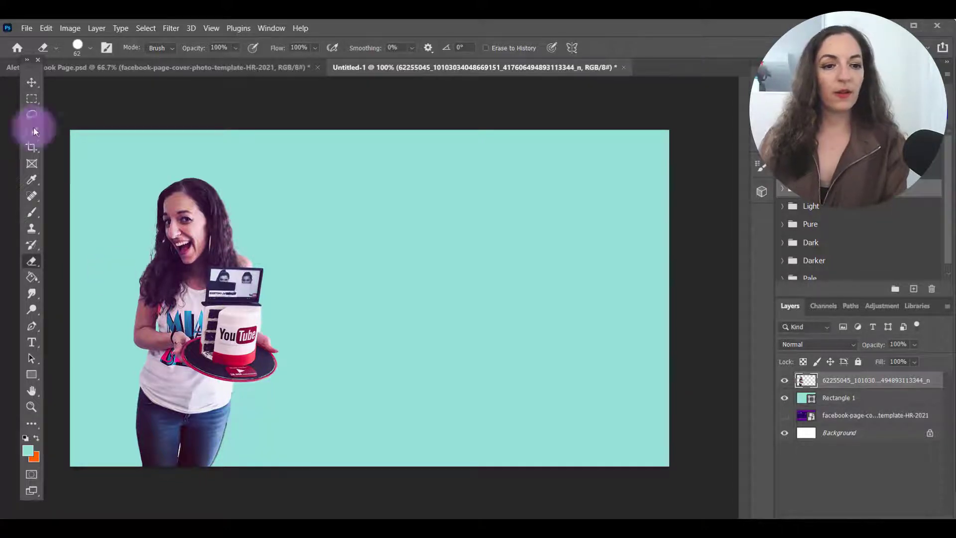
# Free-transform the woman cutout to about 100.6% scale and shift it slightly toward the canvas's left edge
pyautogui.click(34, 82)
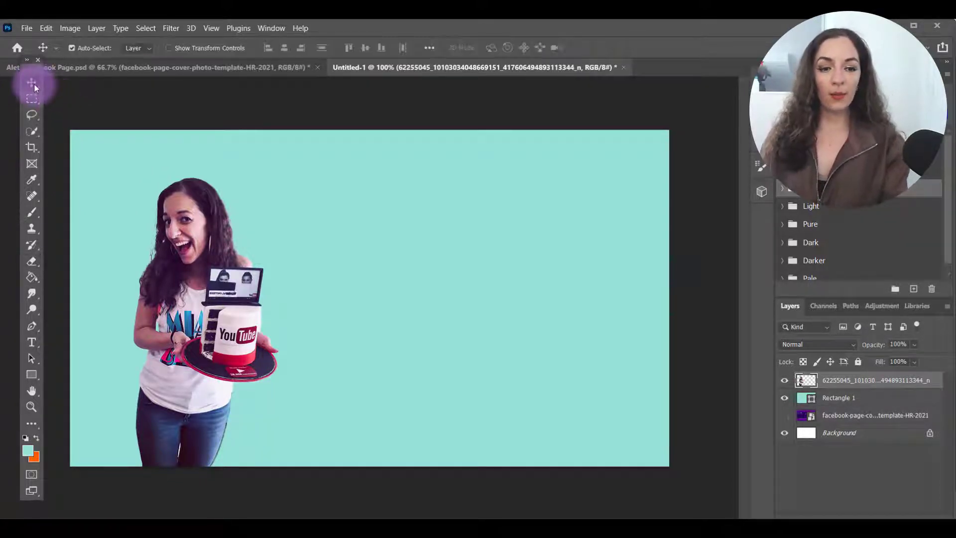
pyautogui.hotkey('ctrl', '-')
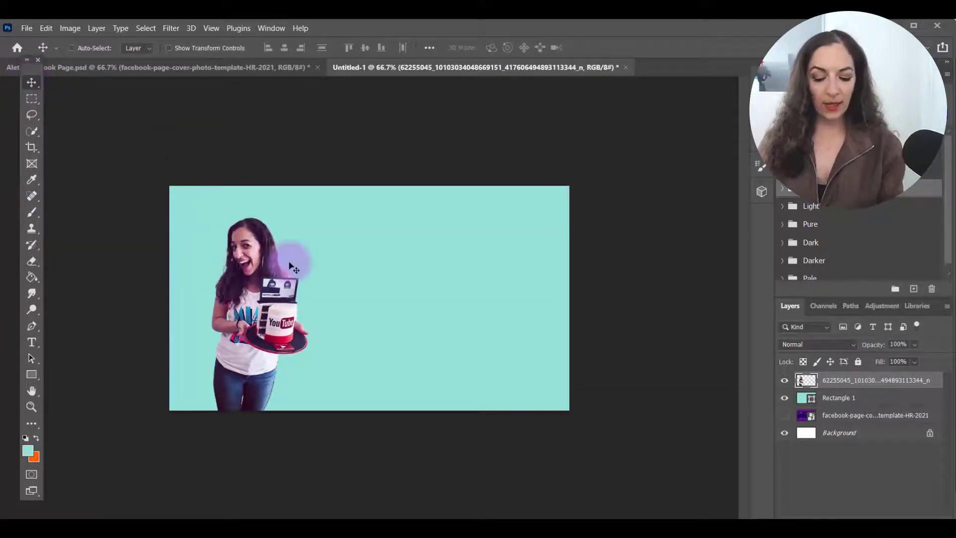
pyautogui.press('ctrl')
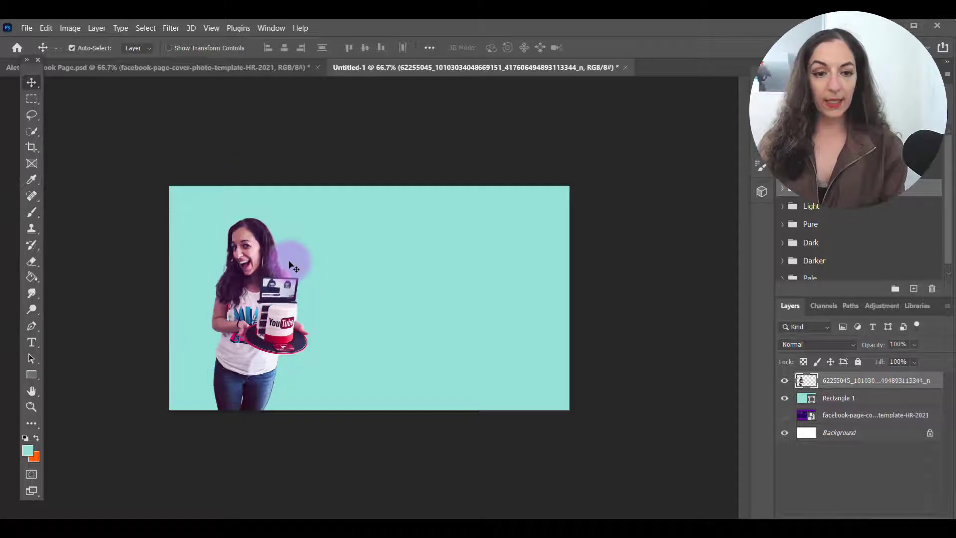
pyautogui.click(46, 28)
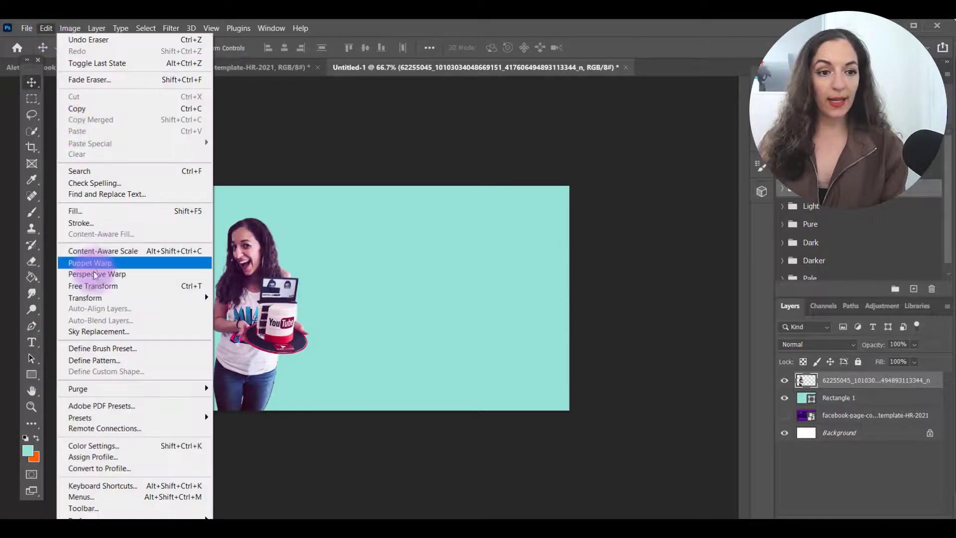
pyautogui.click(94, 286)
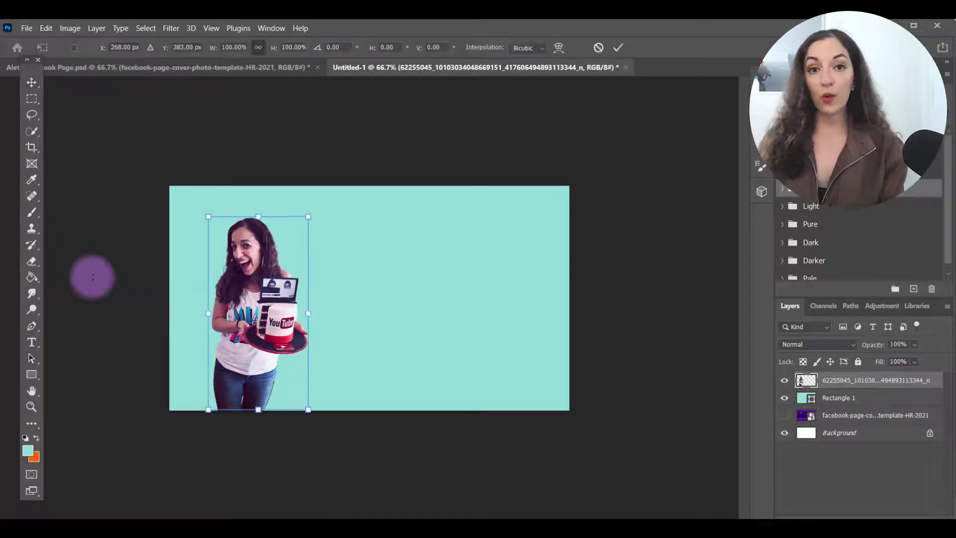
pyautogui.moveTo(202, 216); pyautogui.dragTo(182, 224)
pyautogui.moveTo(235, 284)
pyautogui.mouseDown()
pyautogui.moveTo(243, 287)
pyautogui.moveTo(232, 286)
pyautogui.mouseUp()
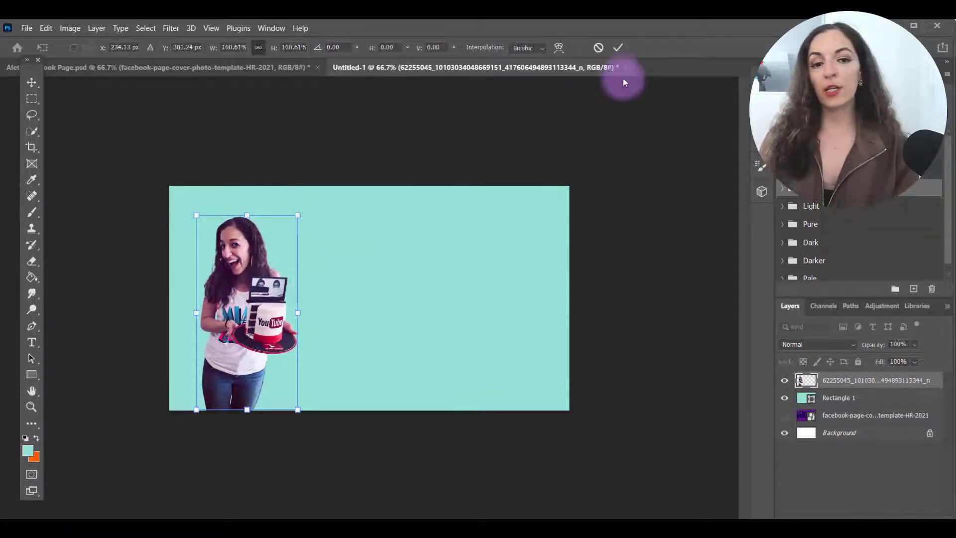
pyautogui.click(616, 48)
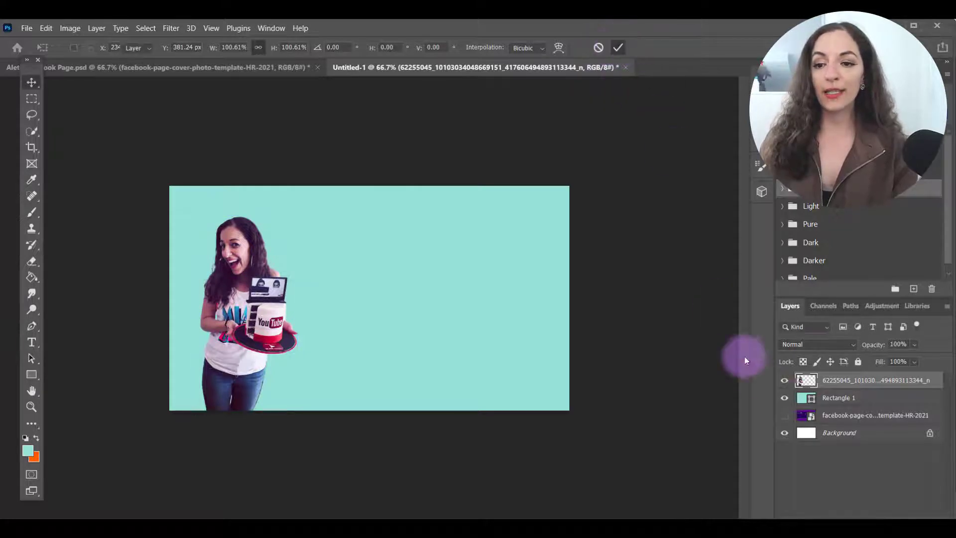
# Show the Facebook cover template layer above all other layers, and move the woman cutout down so her head fits the desktop area
pyautogui.click(791, 412)
pyautogui.moveTo(828, 418); pyautogui.dragTo(828, 376)
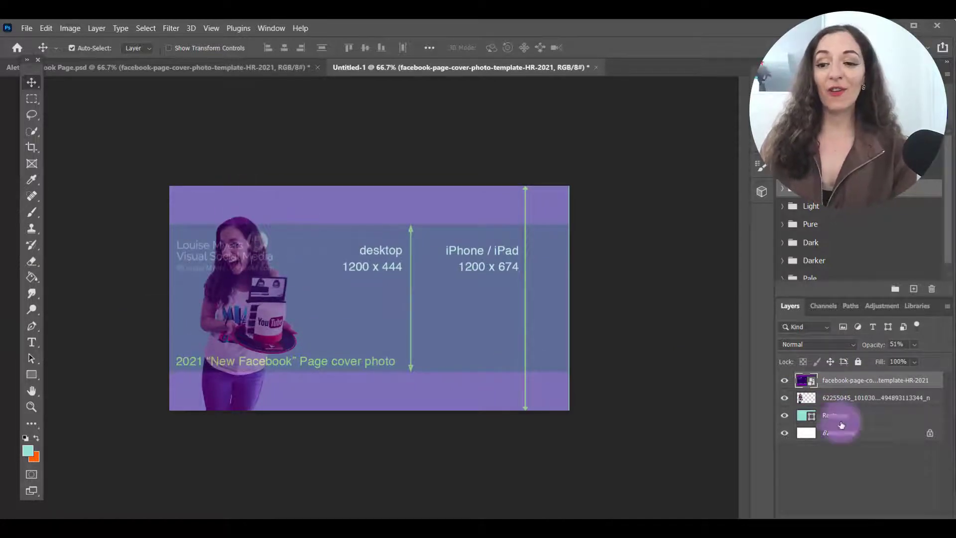
pyautogui.click(833, 398)
pyautogui.moveTo(350, 335); pyautogui.dragTo(352, 347)
pyautogui.click(32, 81)
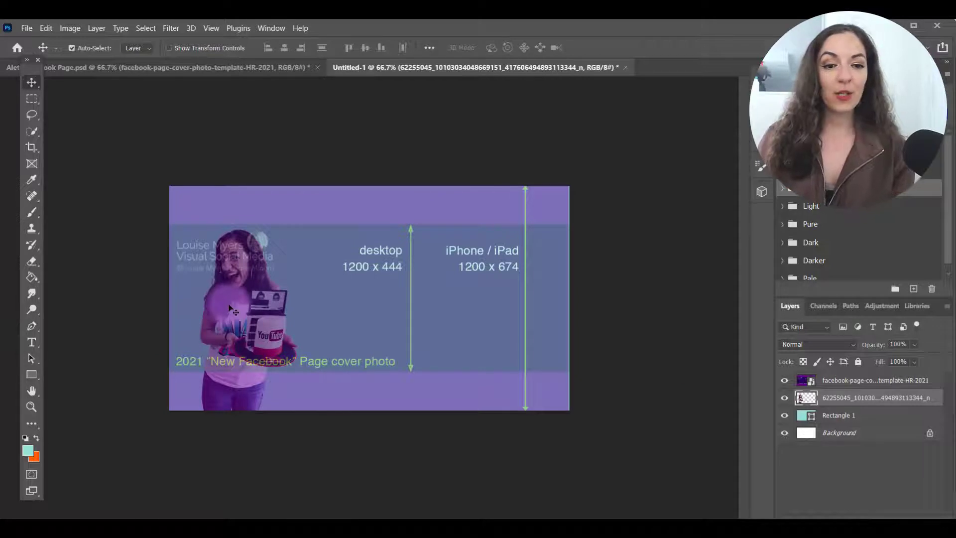
# Hide the Facebook cover template layer and set the woman cutout's blend mode to Luminosity
pyautogui.moveTo(787, 398); pyautogui.dragTo(785, 385)
pyautogui.click(785, 384)
pyautogui.click(785, 398)
pyautogui.click(785, 380)
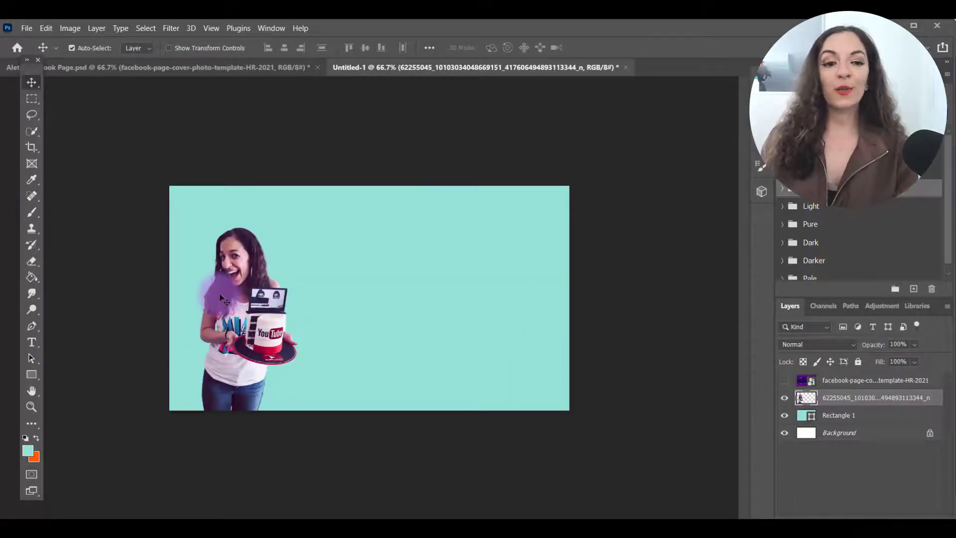
pyautogui.click(793, 342)
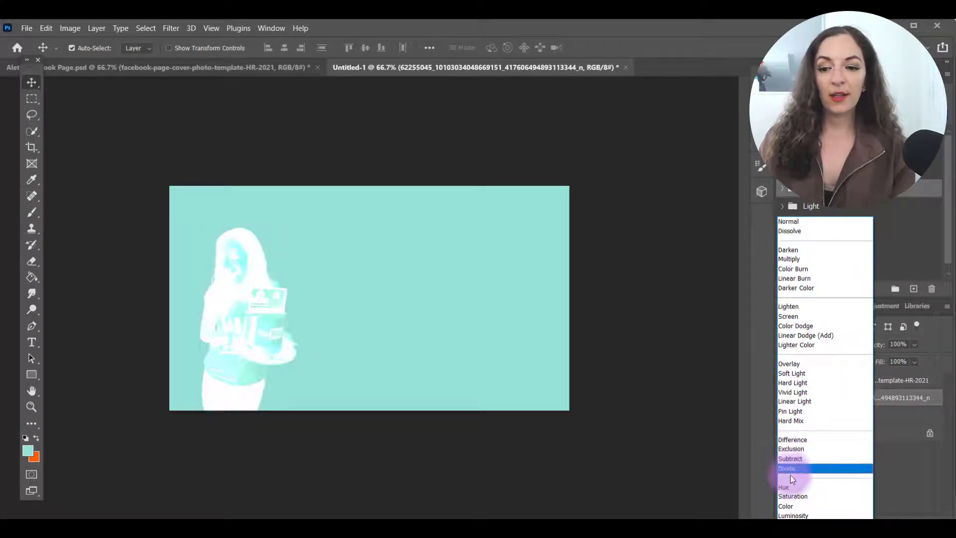
pyautogui.click(794, 516)
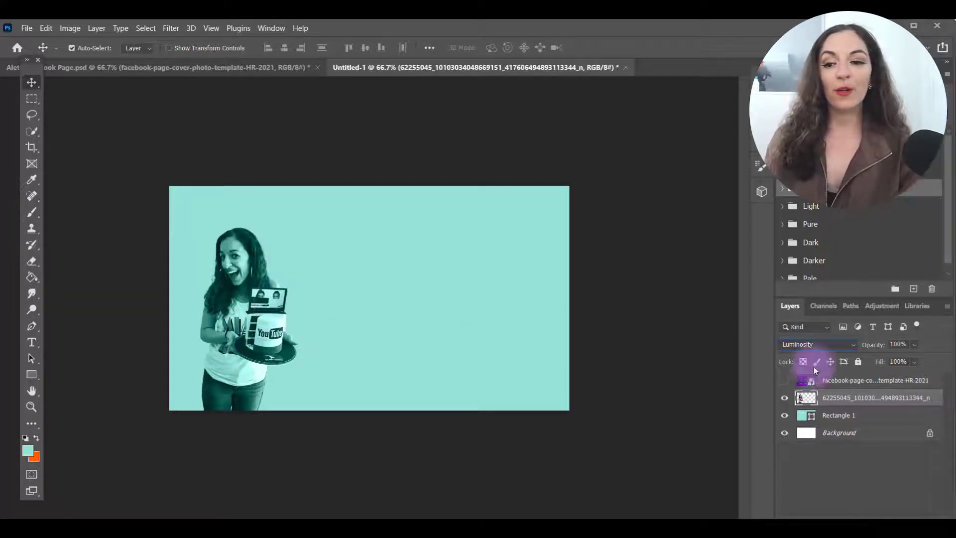
# Examine the finished cover design in the other open document and return to Untitled-1
pyautogui.click(285, 73)
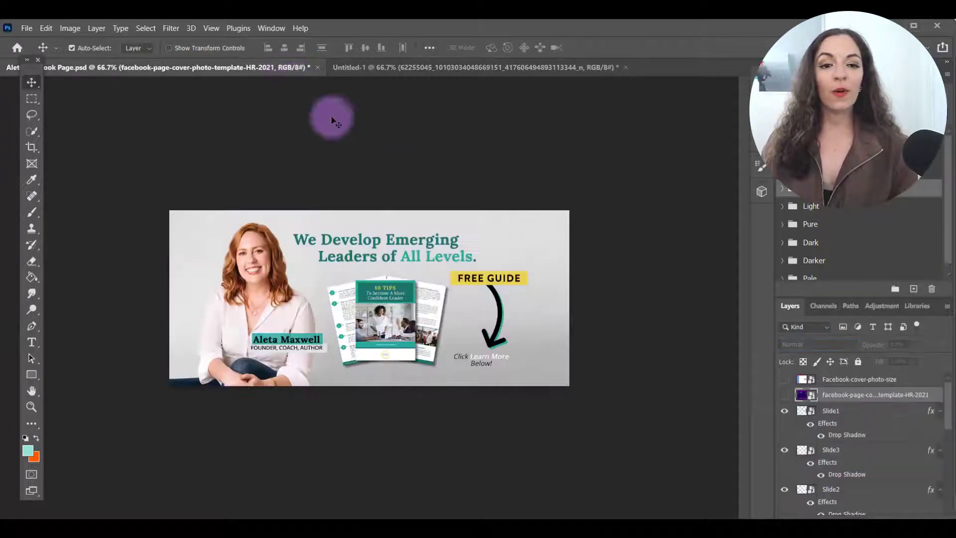
pyautogui.click(509, 66)
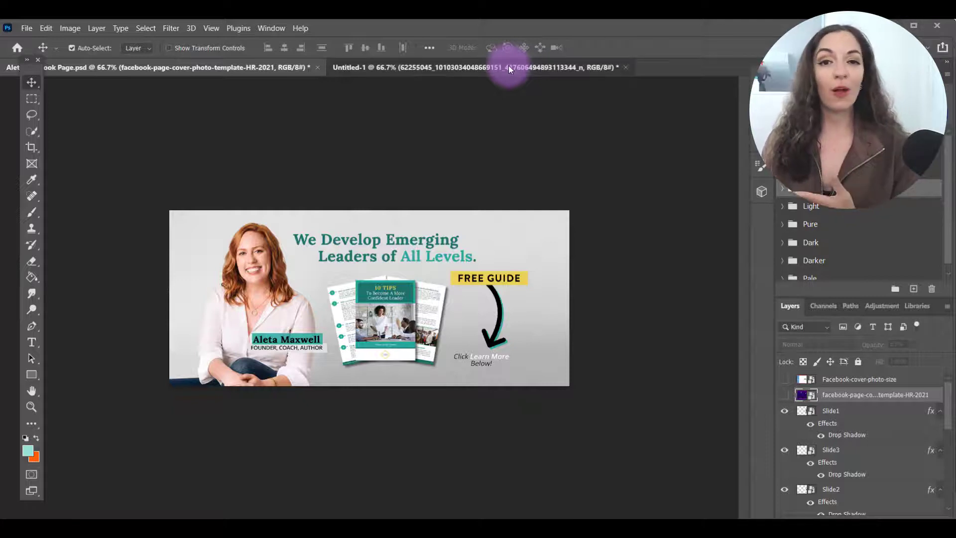
pyautogui.click(223, 66)
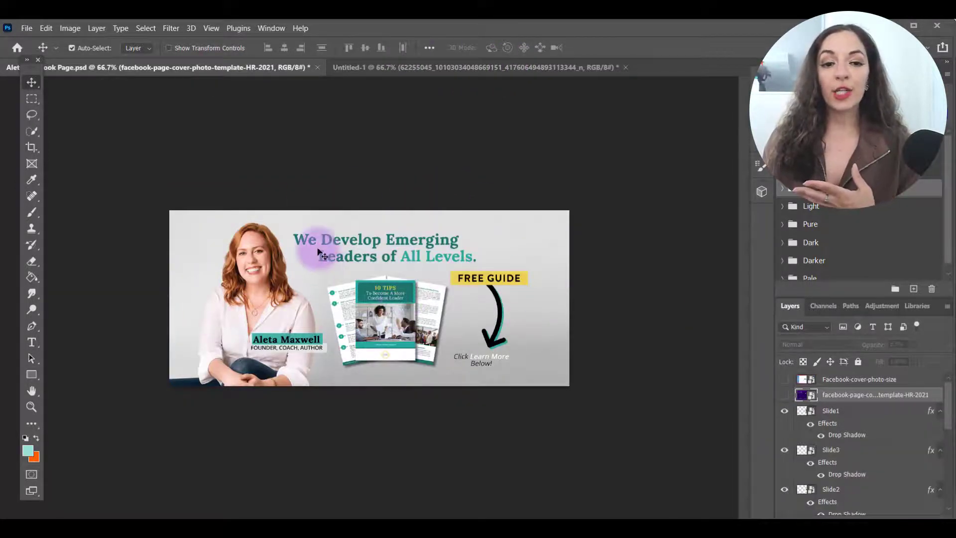
pyautogui.click(495, 66)
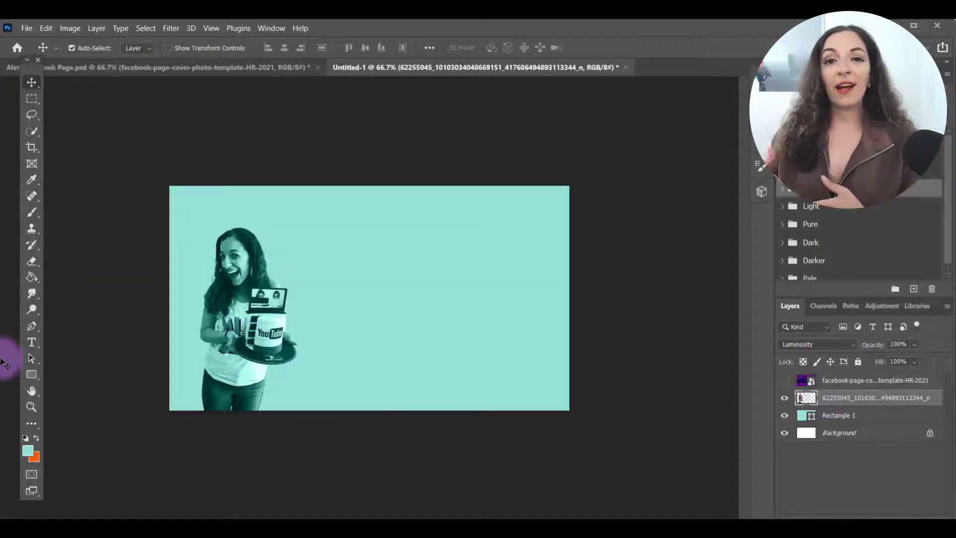
# Add a placeholder text layer near the woman's head and set its font size to 67 pt
pyautogui.click(32, 341)
pyautogui.click(324, 248)
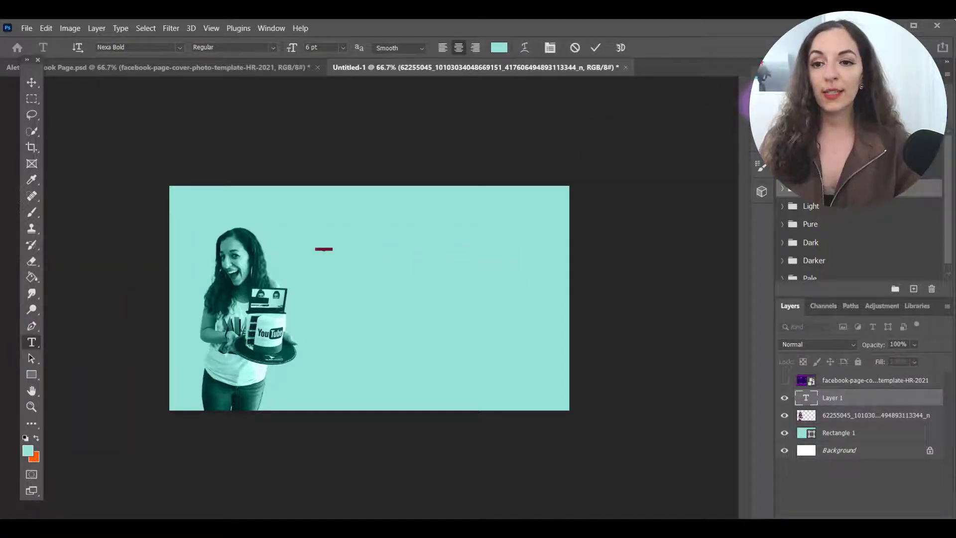
pyautogui.click(762, 101)
pyautogui.moveTo(622, 142); pyautogui.dragTo(58, 86)
pyautogui.click(34, 80)
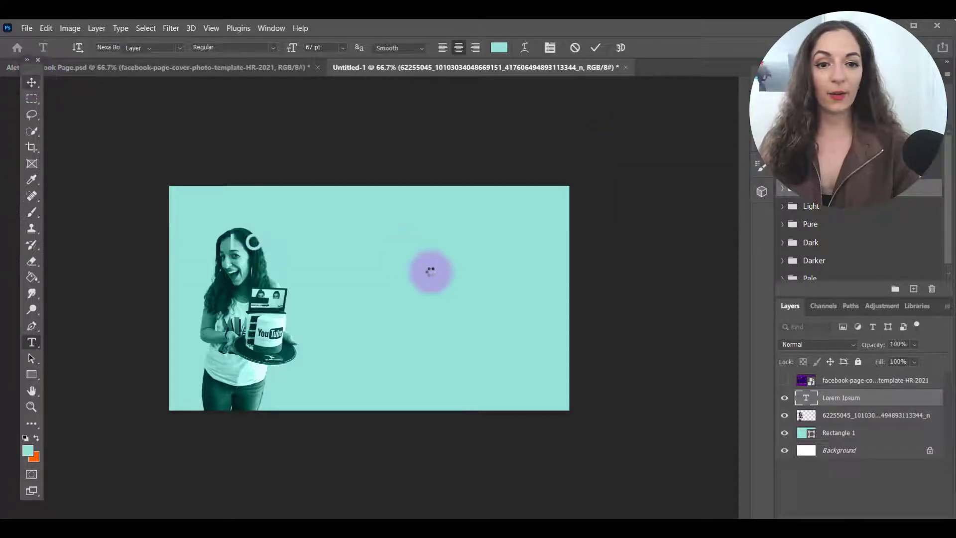
# Colour the placeholder text black (000000) and move it into the empty area right of the woman
pyautogui.click(762, 101)
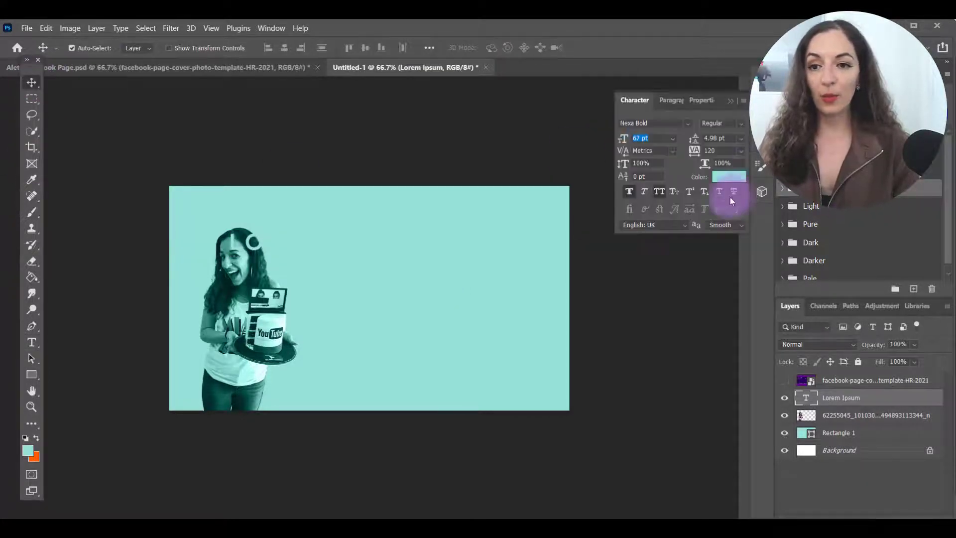
pyautogui.click(729, 177)
pyautogui.write('000000')
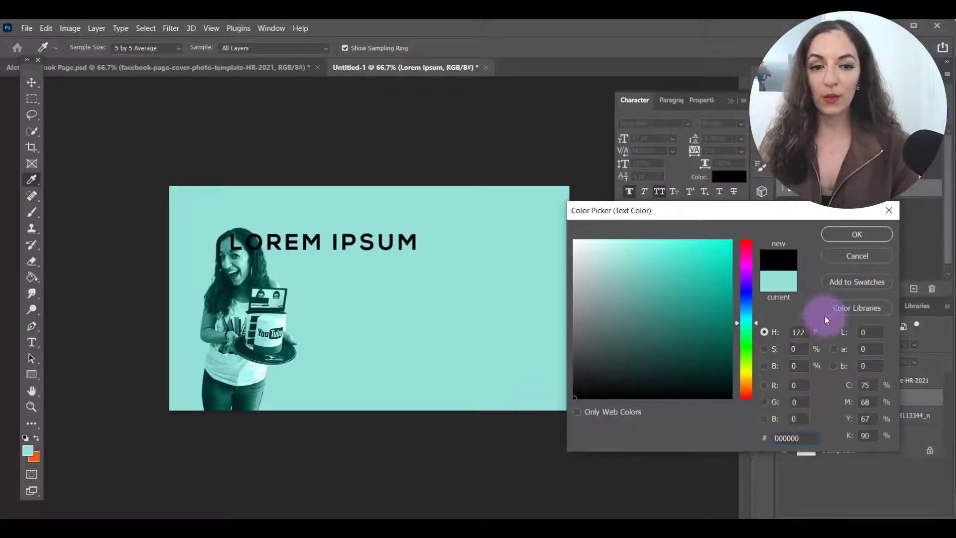
pyautogui.click(857, 234)
pyautogui.moveTo(399, 237); pyautogui.dragTo(459, 242)
pyautogui.click(763, 108)
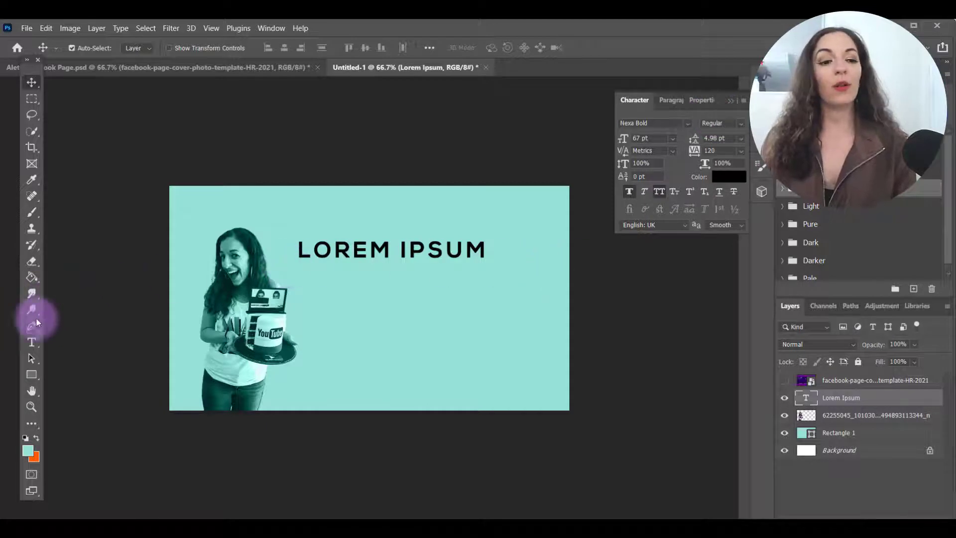
# Replace the placeholder text with "WE HELP YOU" and "SIMPLIFY YOUR" on two lines
pyautogui.click(33, 345)
pyautogui.moveTo(303, 253); pyautogui.dragTo(516, 247)
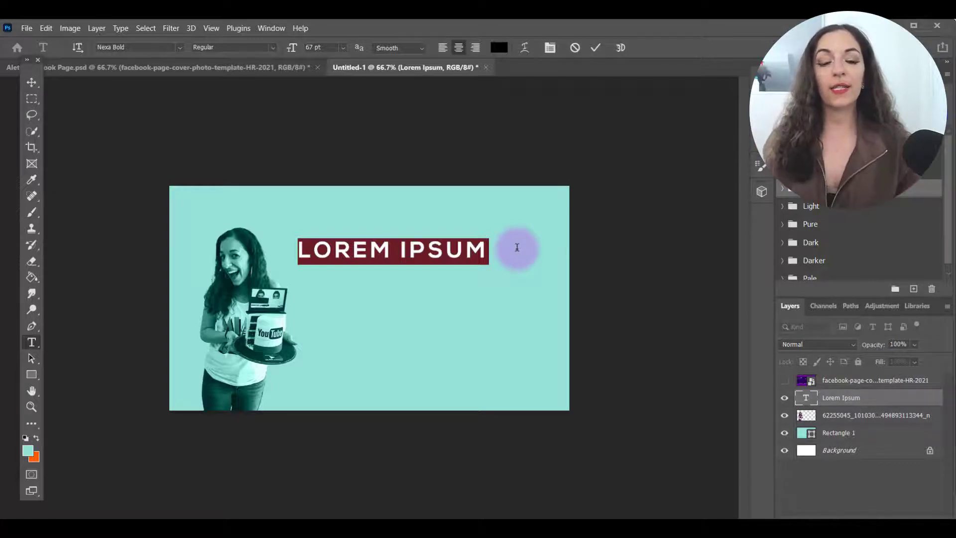
pyautogui.press('BackSpace')
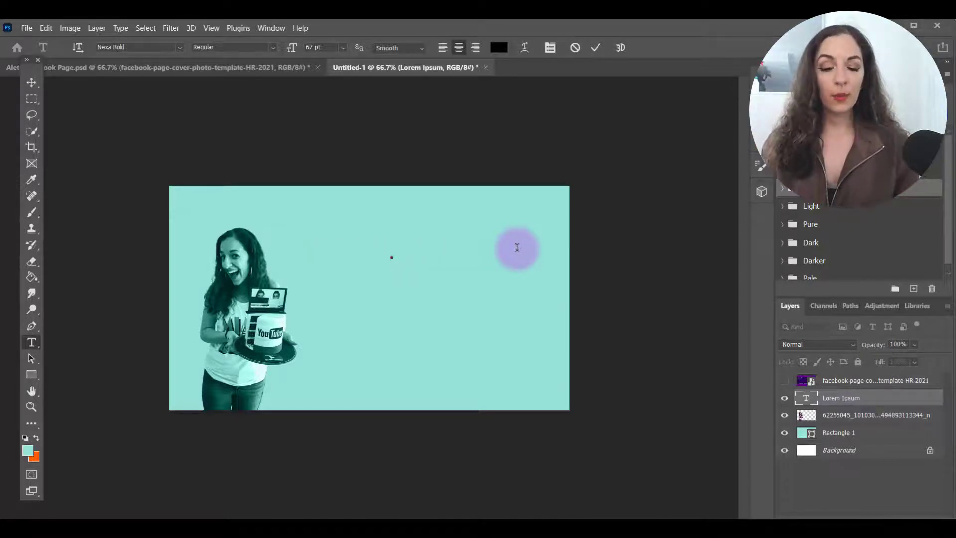
pyautogui.write('WE HELP YOU ')
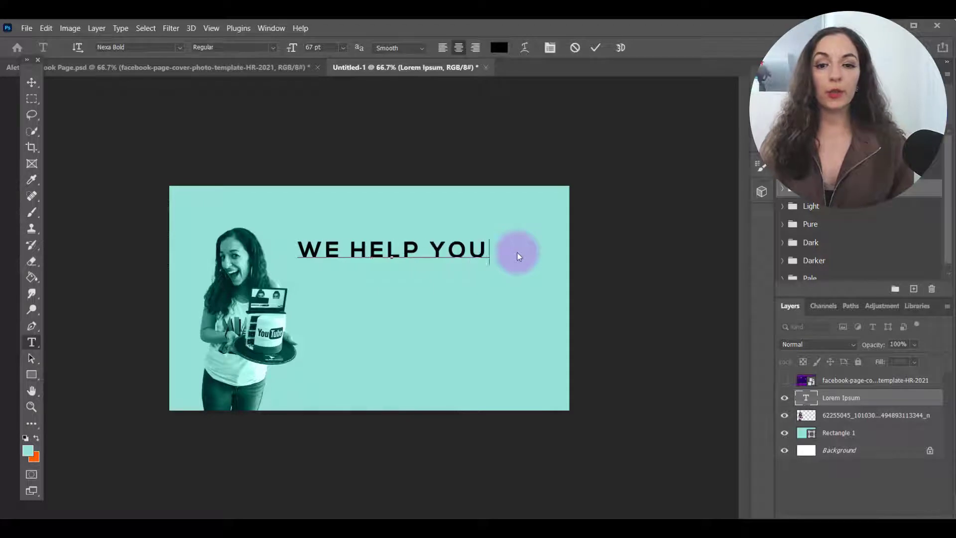
pyautogui.write('SIMPLIFY ')
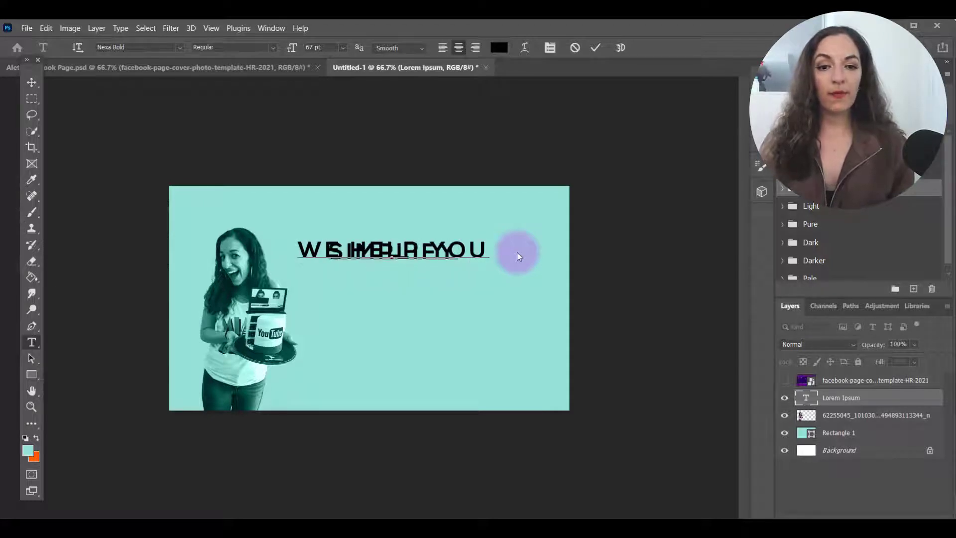
pyautogui.write('YOUR')
# Set the whole headline's leading to 68 pt and turn off All Caps
pyautogui.hotkey('ctrl', 'a')
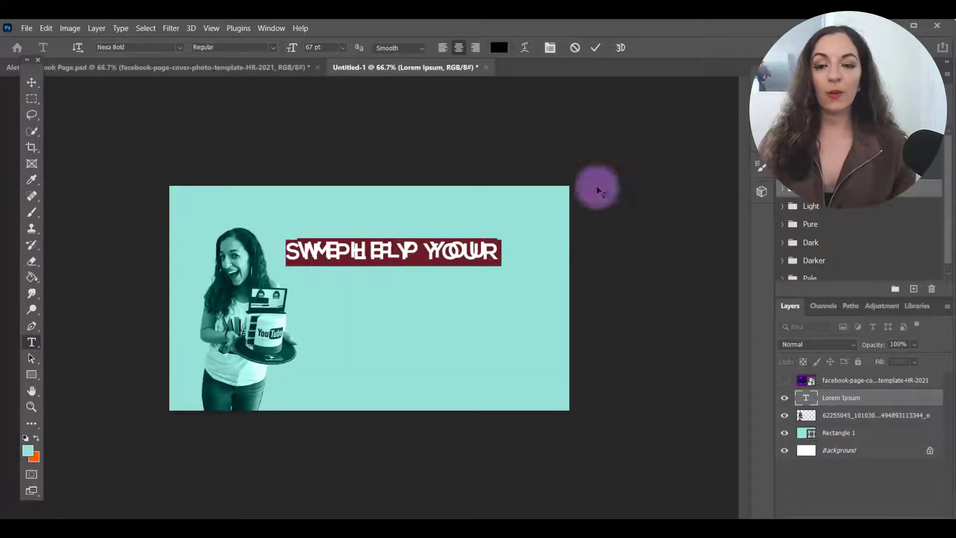
pyautogui.hotkey('ctrl', 't')
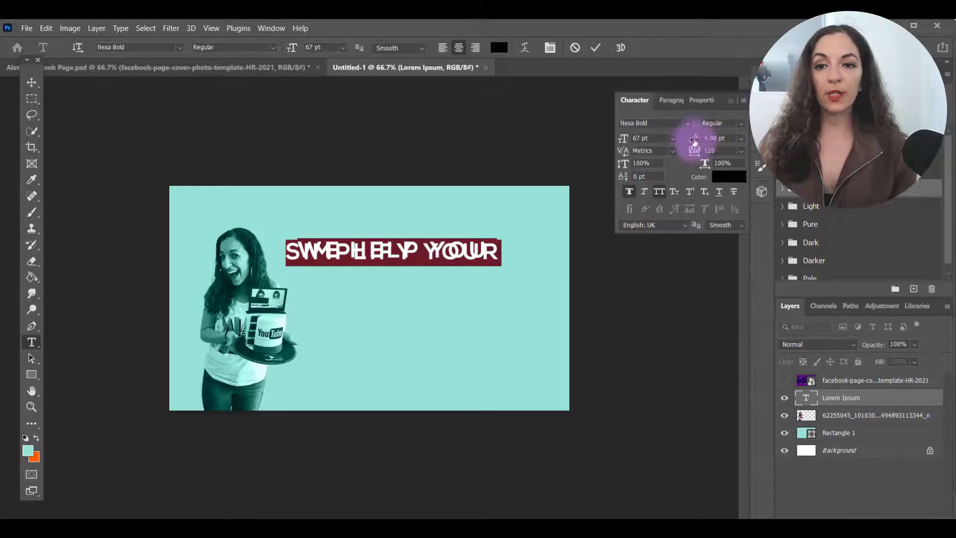
pyautogui.moveTo(696, 142); pyautogui.dragTo(735, 142)
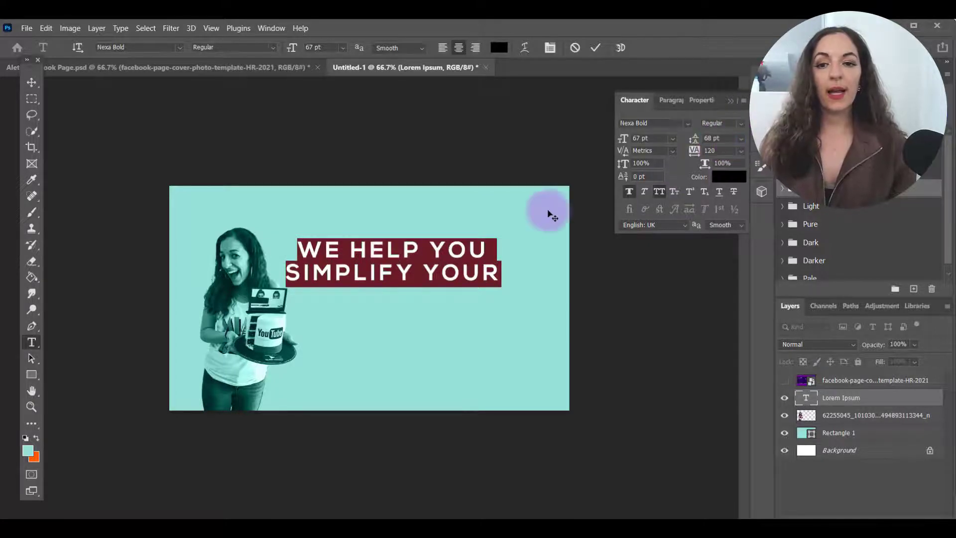
pyautogui.click(662, 193)
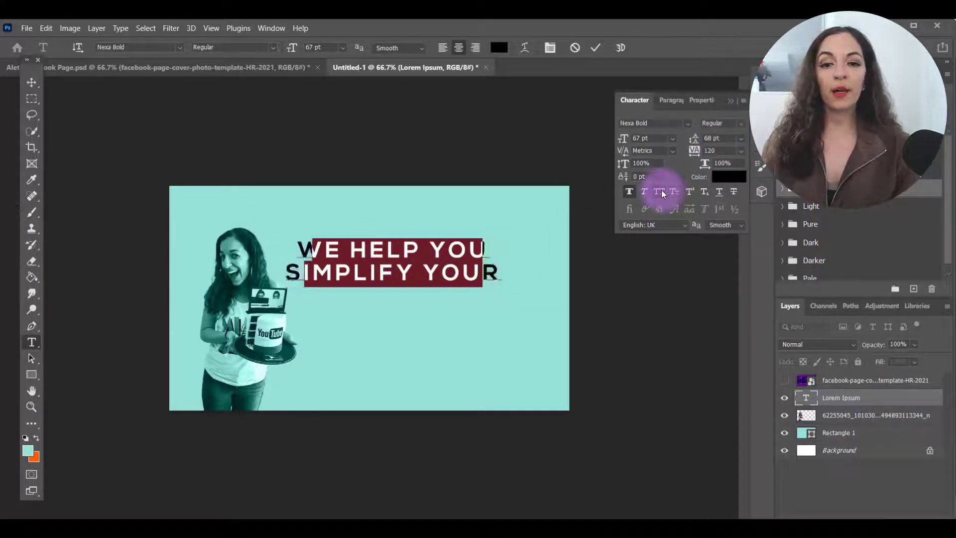
# Edit the headline to read "We help you simplify your marketing" with a capital W
pyautogui.click(338, 248)
pyautogui.moveTo(314, 247); pyautogui.dragTo(337, 248)
pyautogui.press('capslock')
pyautogui.write('W')
pyautogui.press('capslock')
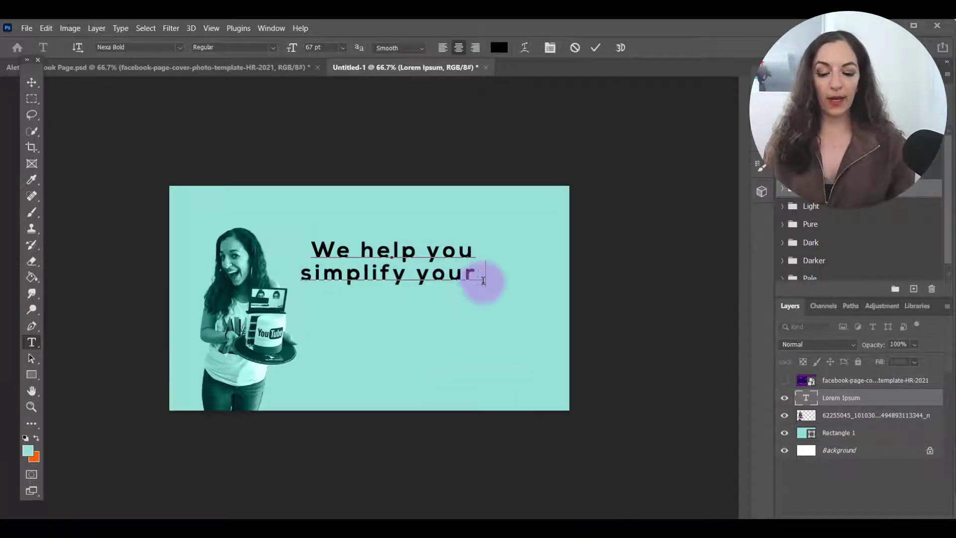
pyautogui.write('marketing')
# Set the whole headline's font size to 53 pt and its tracking to 60
pyautogui.hotkey('ctrl', 'a')
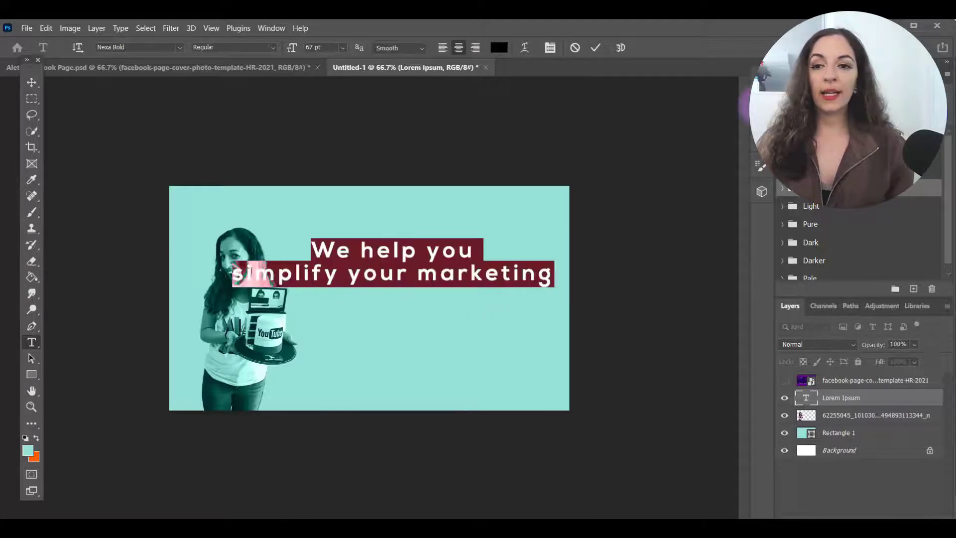
pyautogui.click(759, 103)
pyautogui.moveTo(626, 141); pyautogui.dragTo(618, 141)
pyautogui.moveTo(698, 149); pyautogui.dragTo(694, 152)
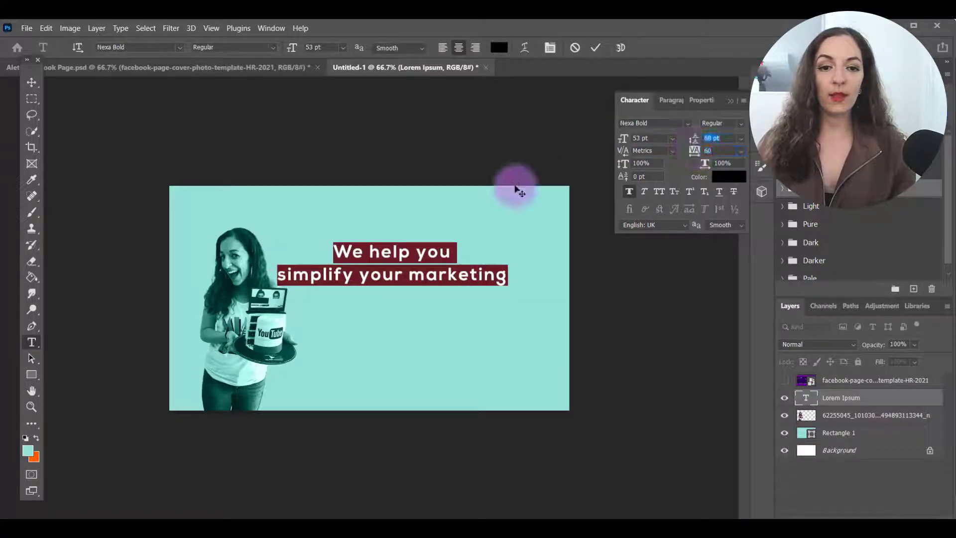
# Rework the headline into three lines reading "We help you simplify", "your marketing so you can" and "amplify your results."
pyautogui.click(453, 252)
pyautogui.press('Delete')
pyautogui.write('marketing')
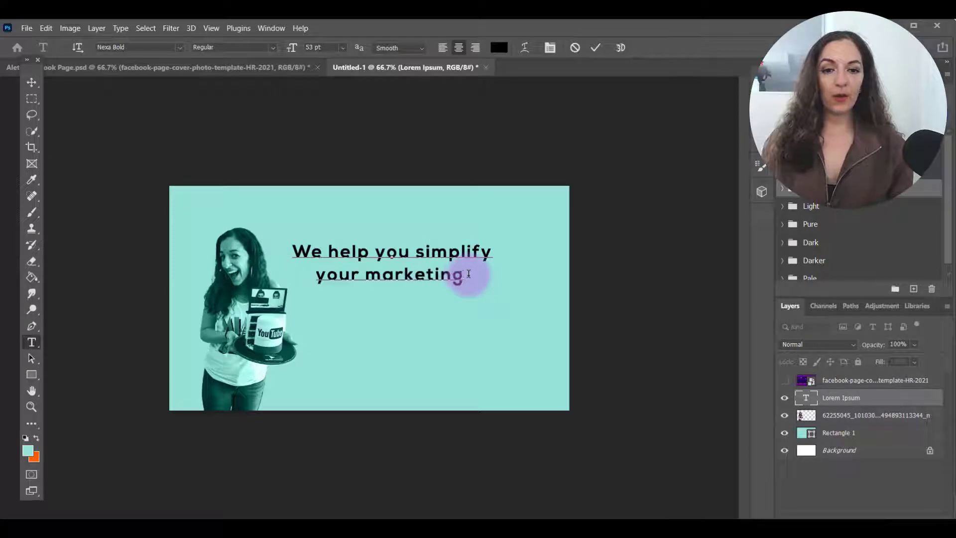
pyautogui.write(' so you can')
pyautogui.press('Return')
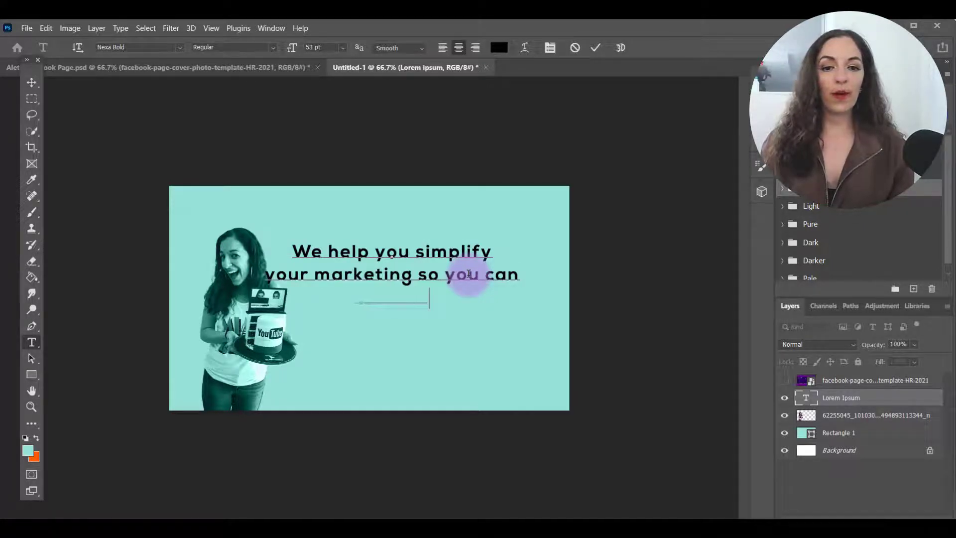
pyautogui.write('amplify your results.')
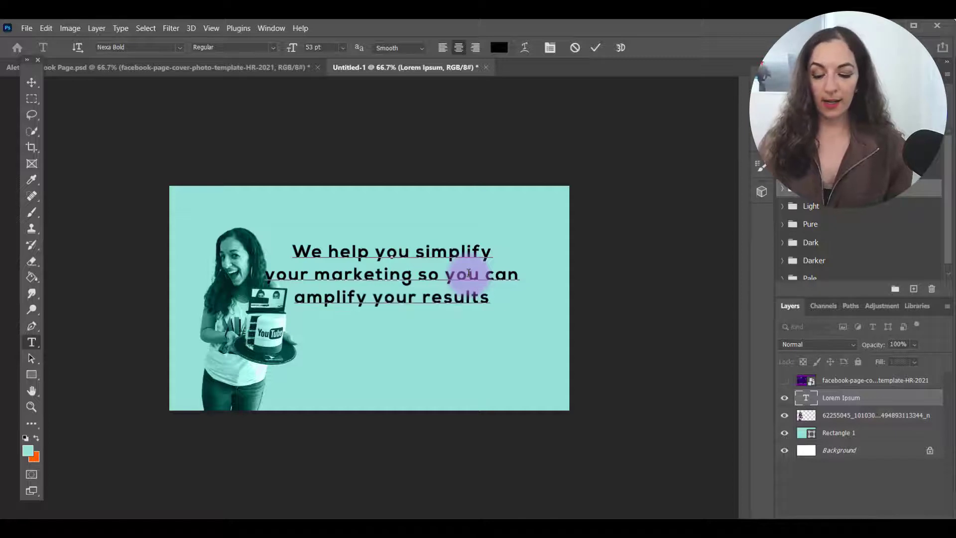
# Reposition the headline beside the woman's head and check it against the cover size template overlay
pyautogui.click(31, 83)
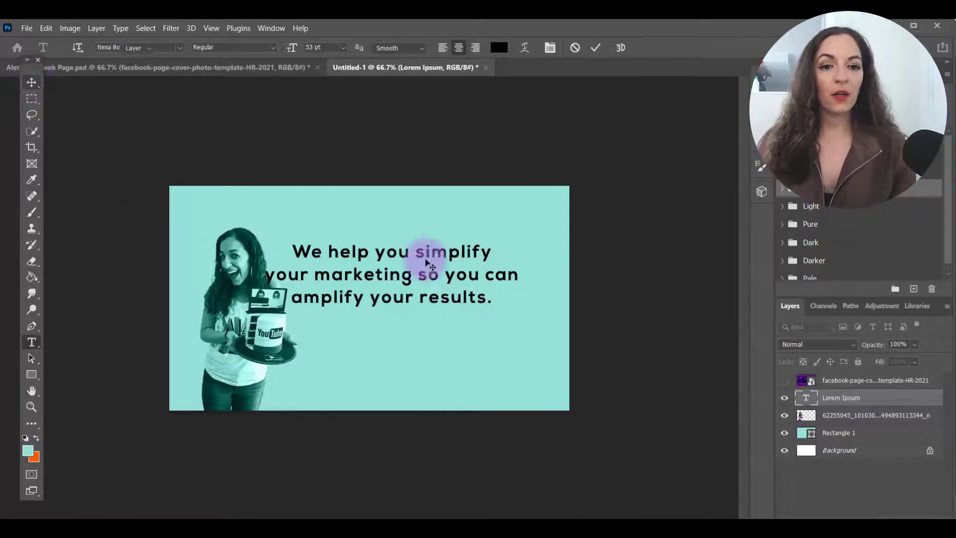
pyautogui.moveTo(438, 292); pyautogui.dragTo(449, 267)
pyautogui.click(747, 106)
pyautogui.click(786, 380)
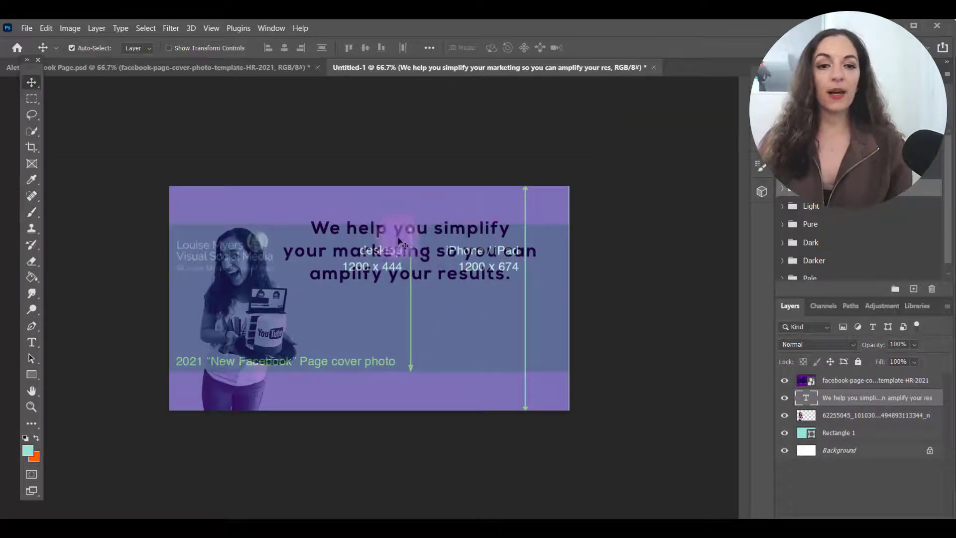
pyautogui.click(785, 382)
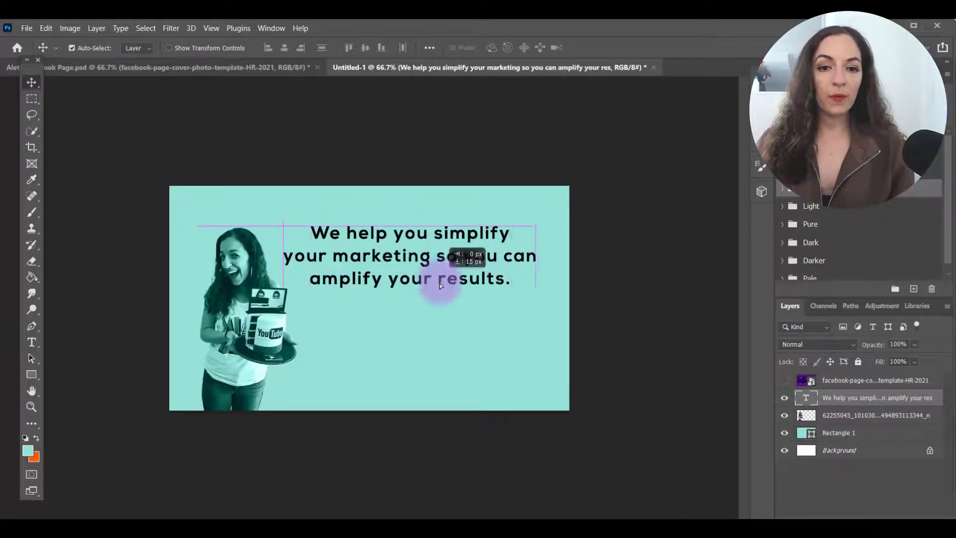
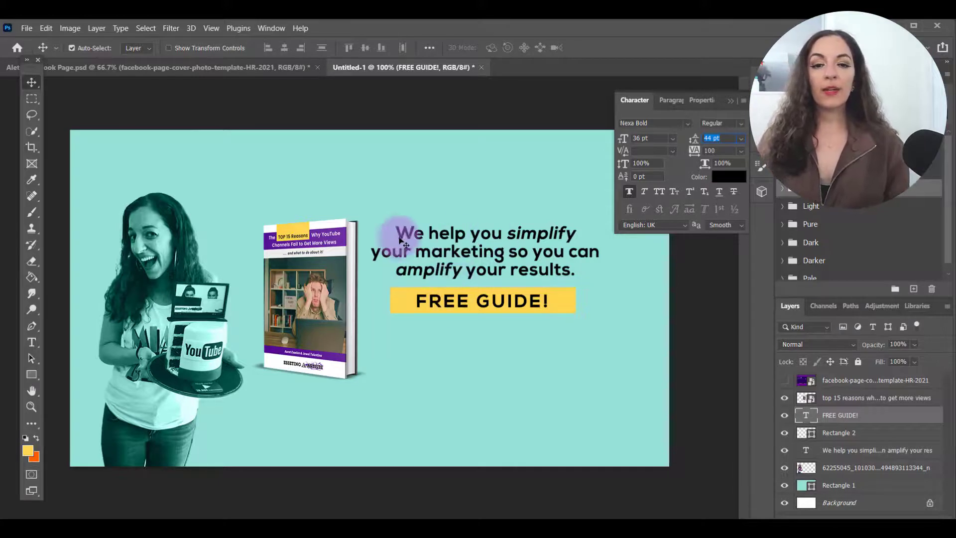
# Set the text color of "FREE GUIDE!" to white (ffffff)
pyautogui.click(439, 305)
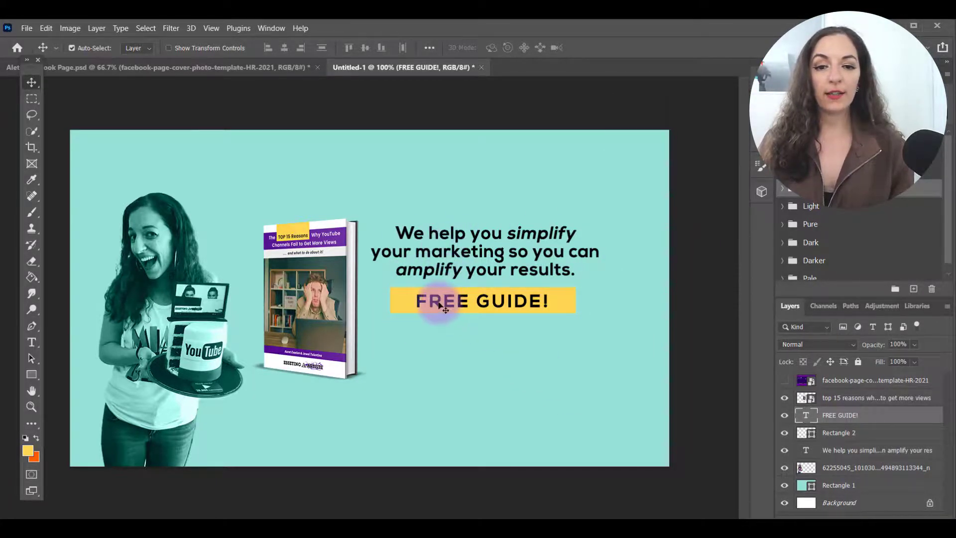
pyautogui.click(758, 164)
pyautogui.click(726, 177)
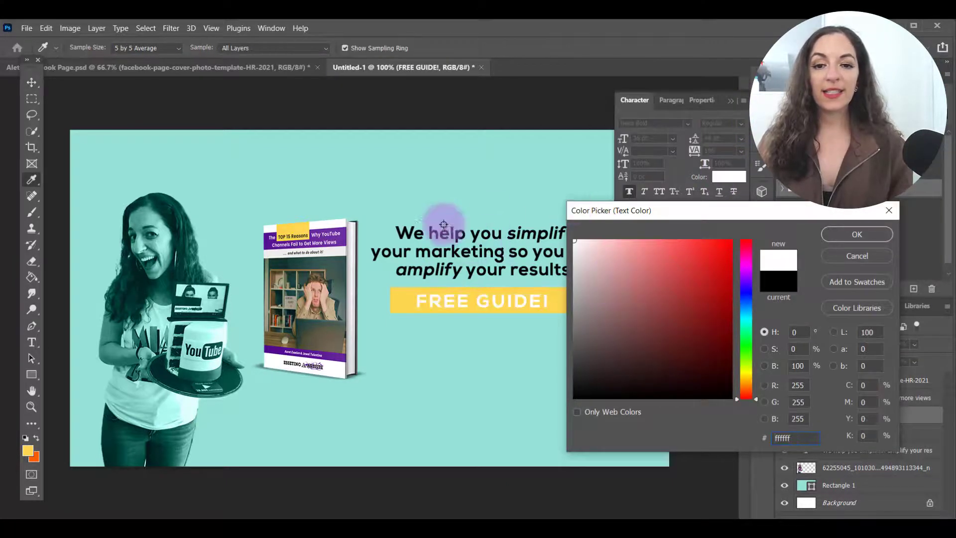
pyautogui.click(853, 236)
# Recolor the rectangle behind "FREE GUIDE!" with the book cover's purple, 6c2fa0
pyautogui.press('v')
pyautogui.click(405, 303)
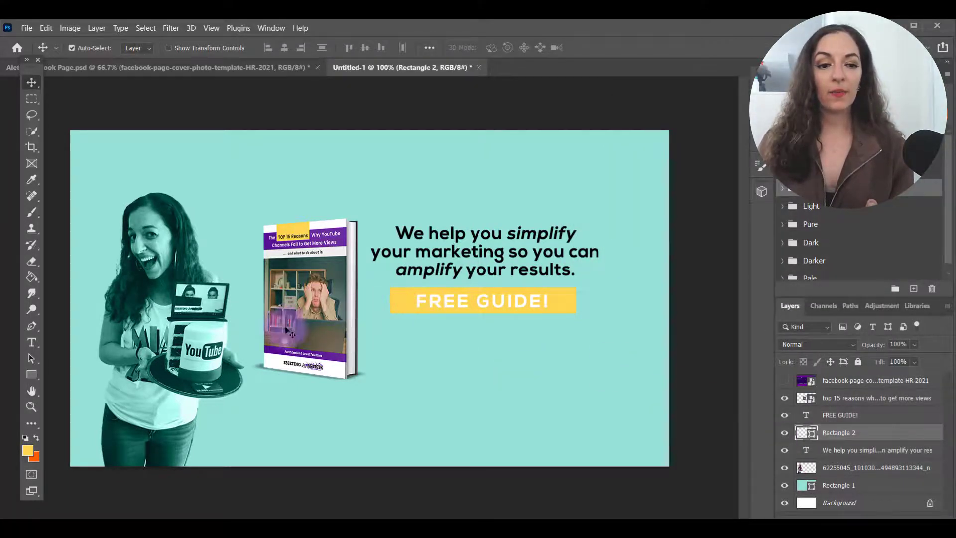
pyautogui.doubleClick(803, 437)
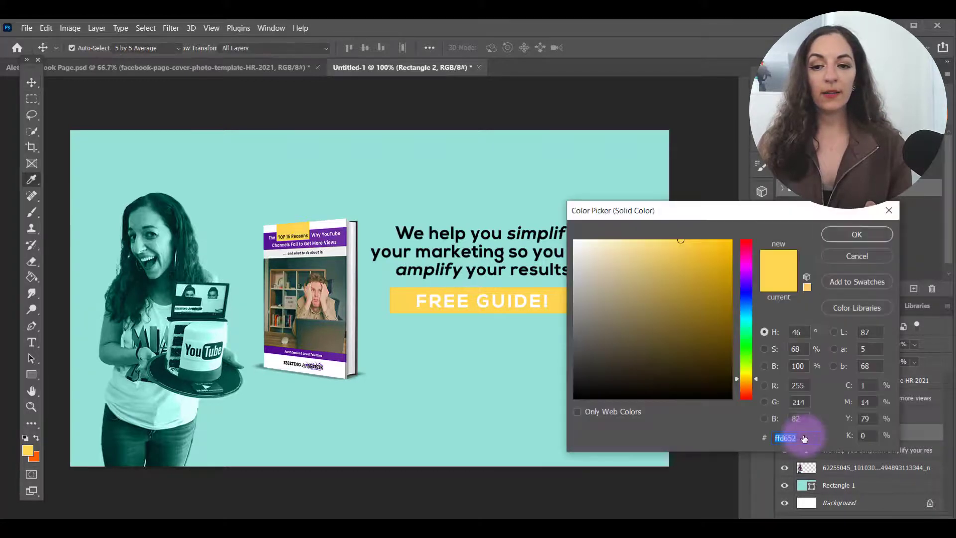
pyautogui.click(341, 239)
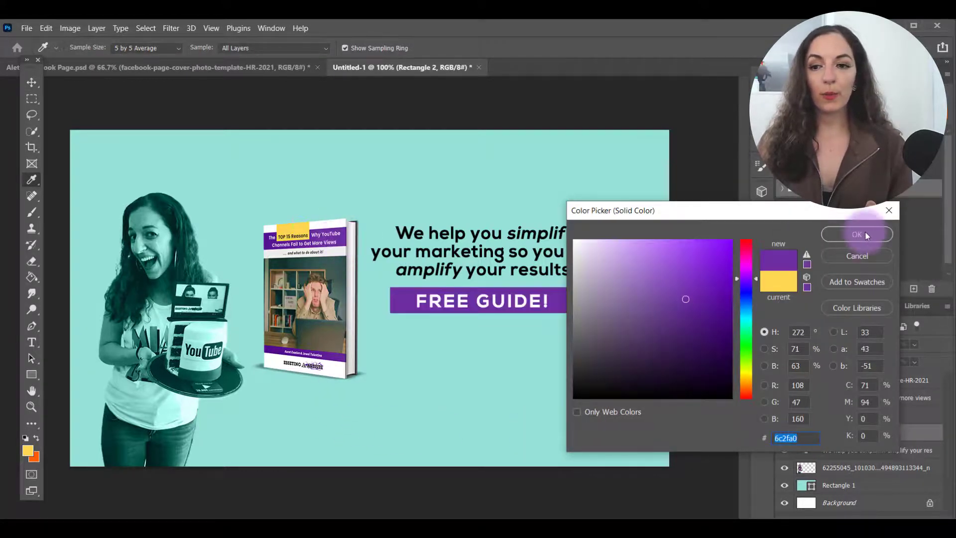
pyautogui.click(857, 234)
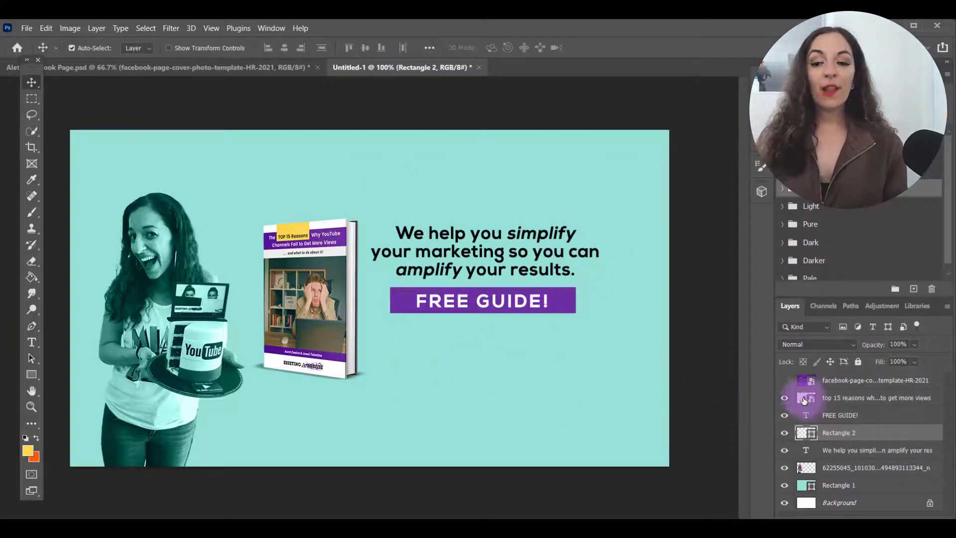
# View the example cover with the curved arrow, and search Pixabay in the browser for "ARROW"
pyautogui.click(202, 69)
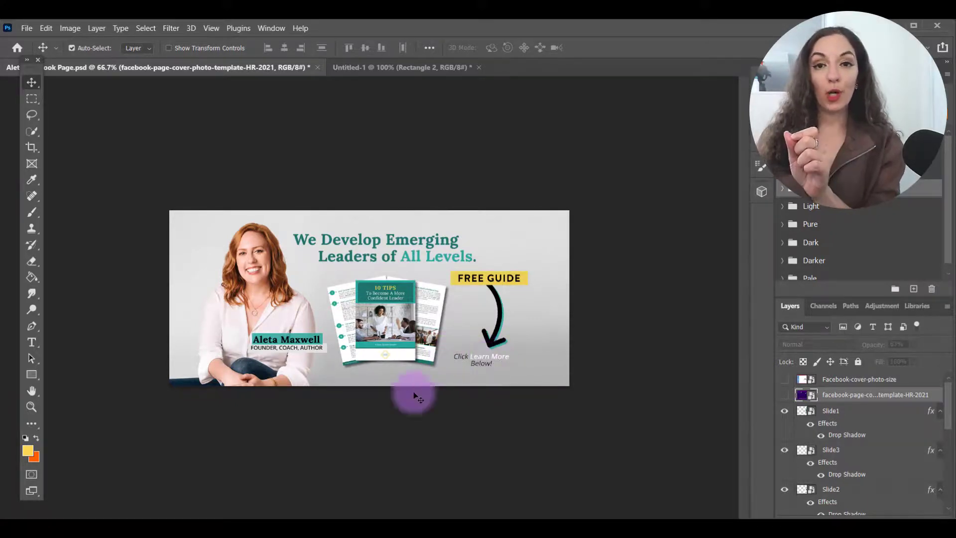
pyautogui.hotkey('ctrl', 'Tab')
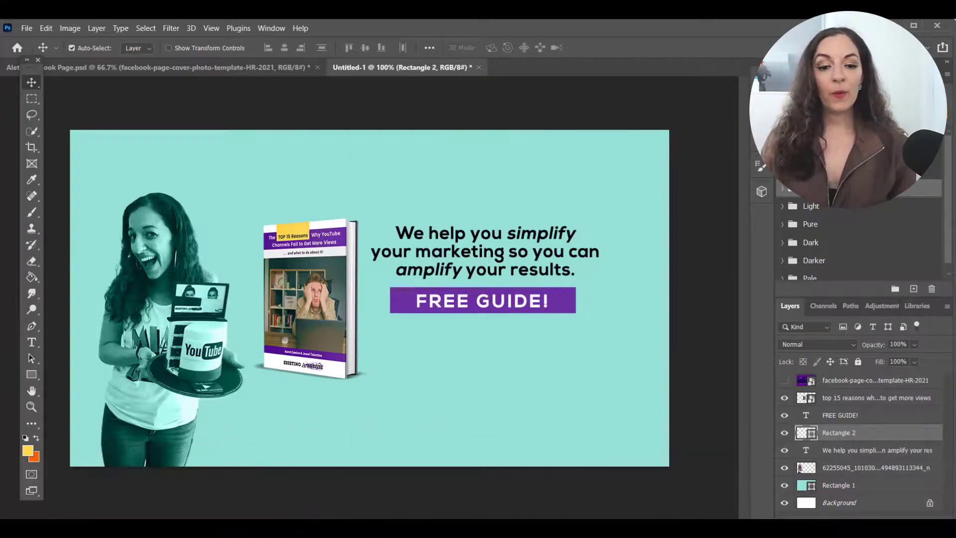
pyautogui.moveTo(291, 528)
pyautogui.click(405, 468)
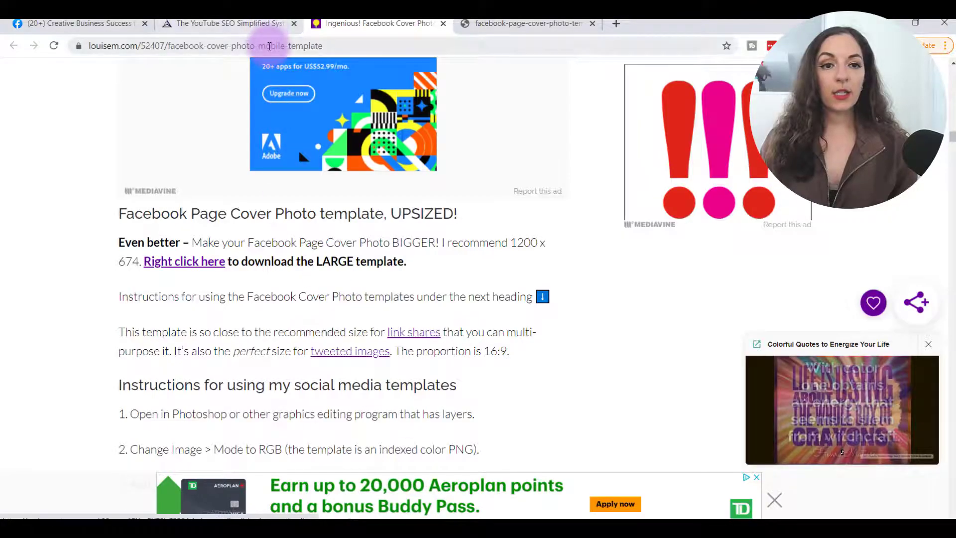
pyautogui.click(269, 47)
pyautogui.write('pix')
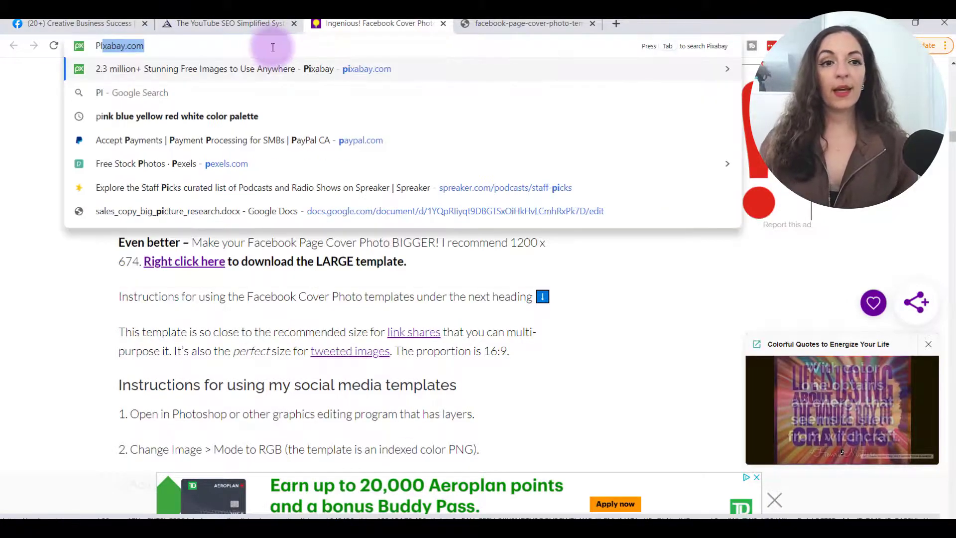
pyautogui.press('Return')
pyautogui.click(406, 294)
pyautogui.write('ARROW')
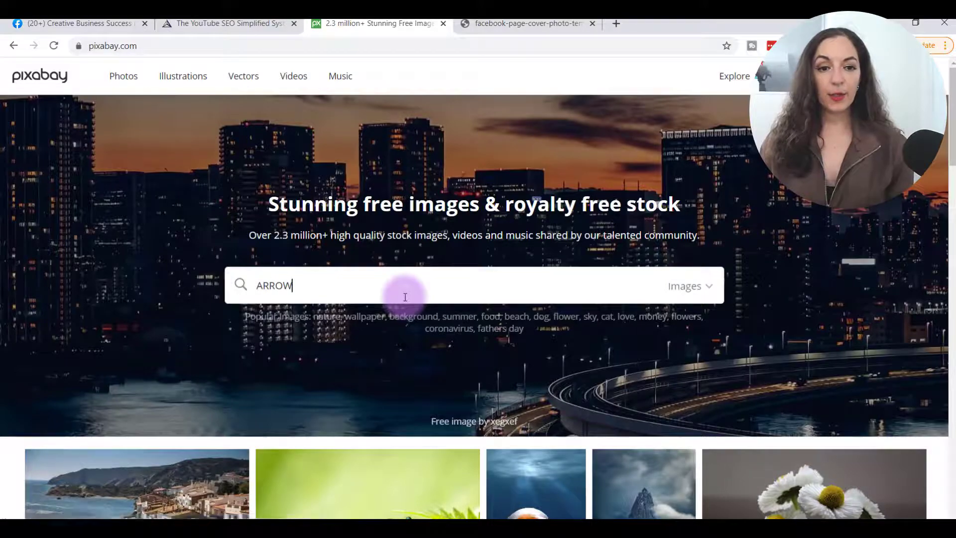
pyautogui.press('Return')
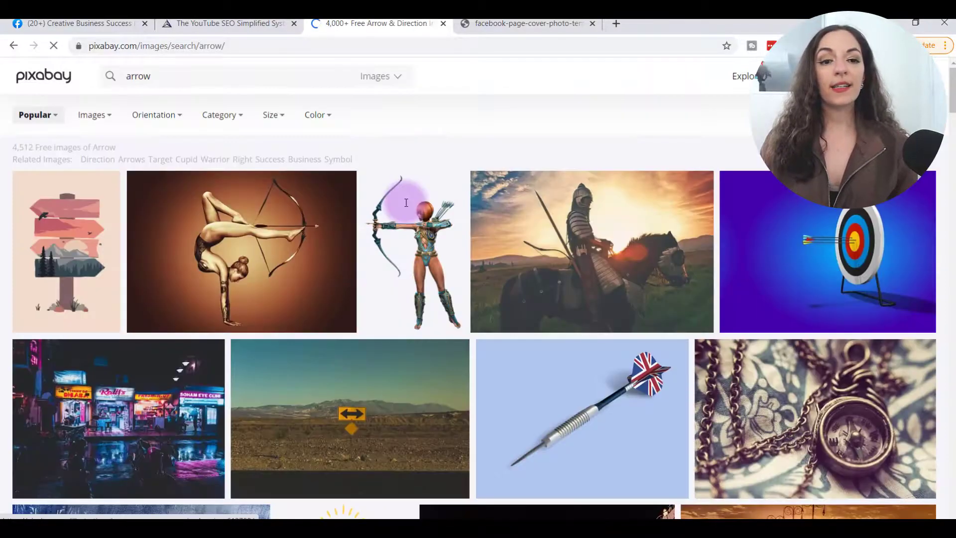
# Find the hand-drawn black down arrow among the image results and download it as a 1920×1920 PNG
pyautogui.scroll(-2, 720, 226)
pyautogui.scroll(-15, 719, 224)
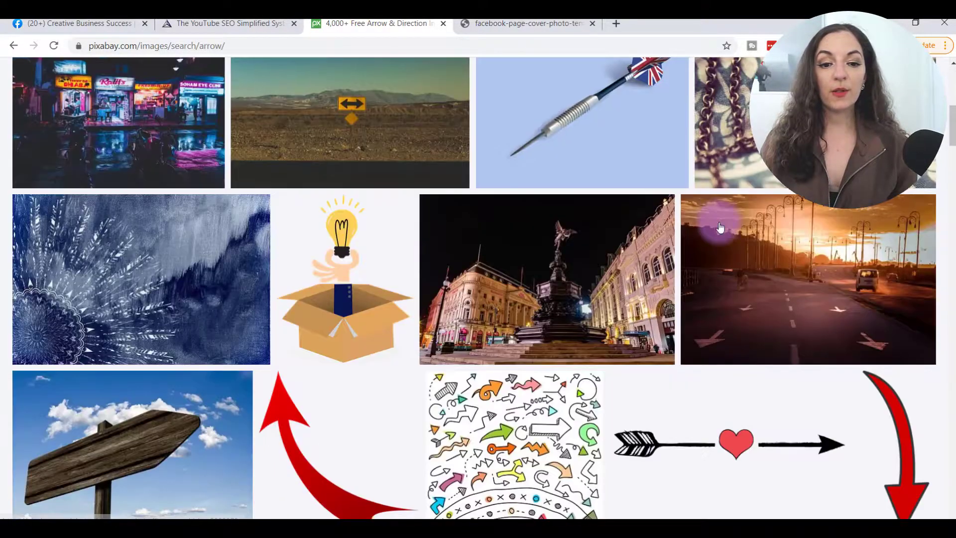
pyautogui.scroll(-3, 507, 307)
pyautogui.scroll(3, 507, 304)
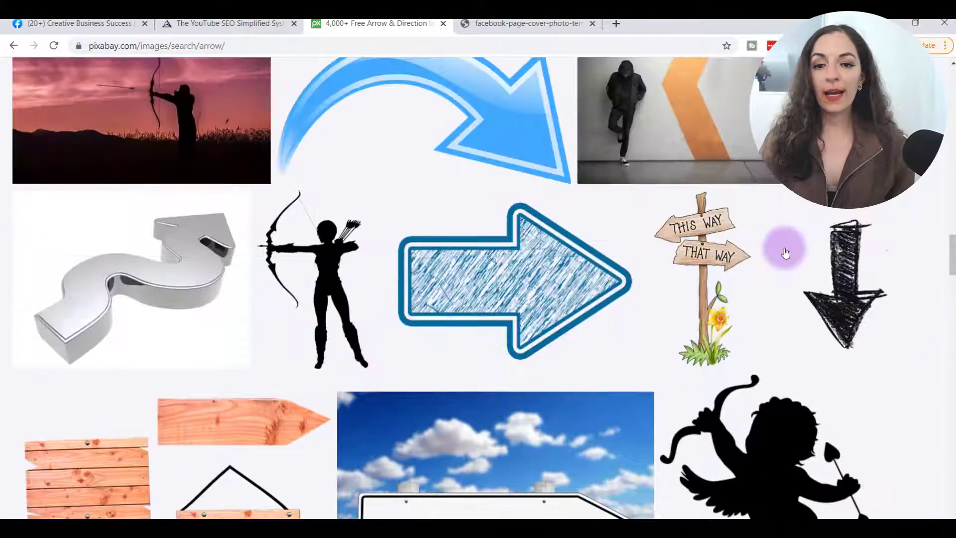
pyautogui.click(850, 277)
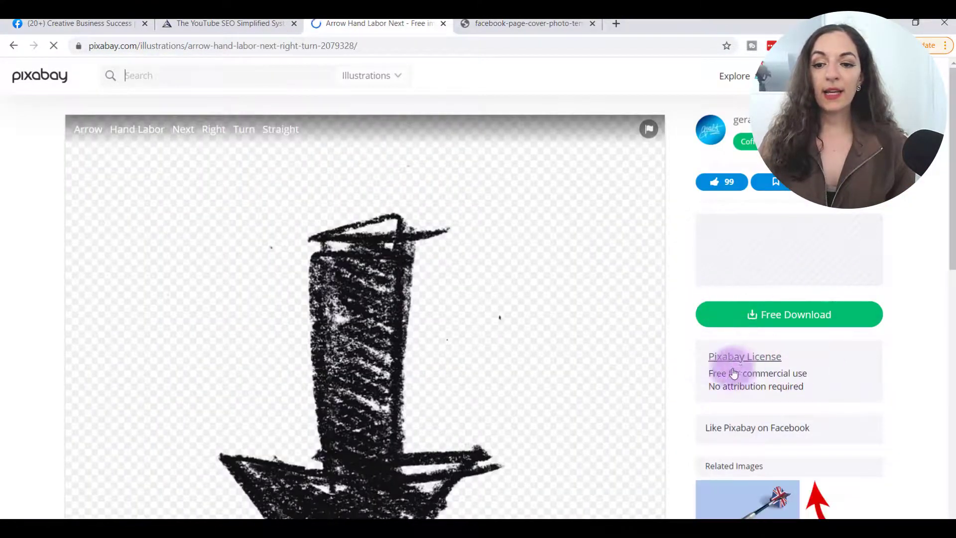
pyautogui.click(784, 323)
pyautogui.click(747, 429)
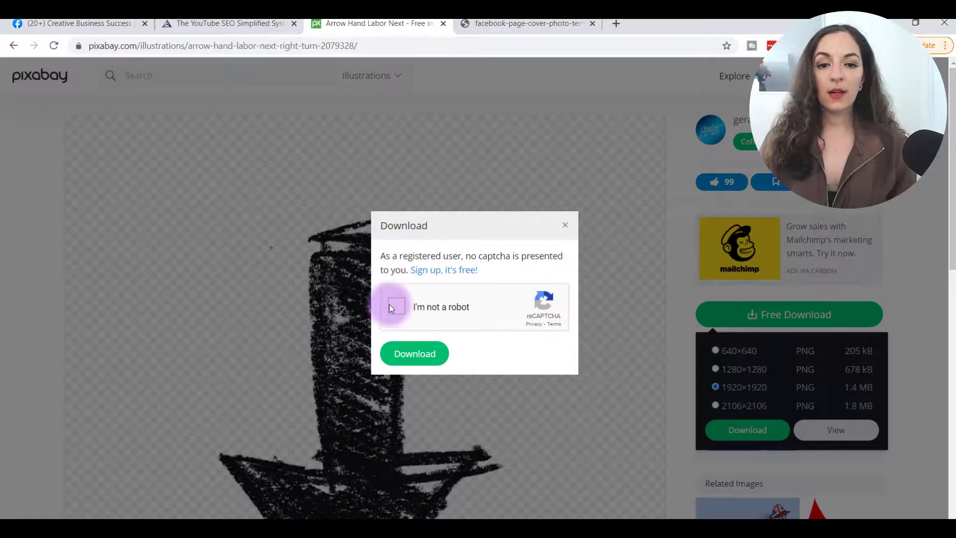
pyautogui.click(415, 353)
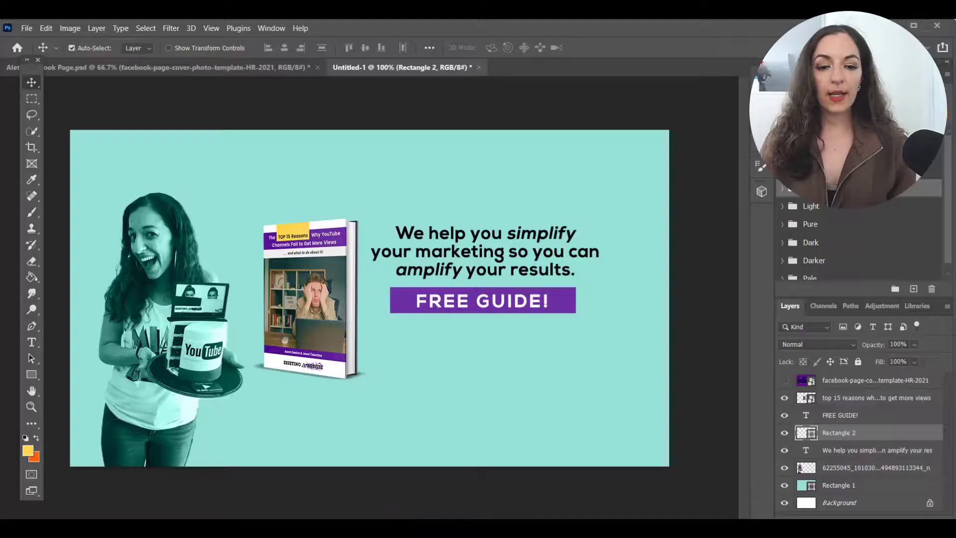
# Back in Photoshop, scale the arrow image to about 5.55% and place it just below the purple "FREE GUIDE!" banner
pyautogui.hotkey('ctrl', 't')
pyautogui.moveTo(537, 466); pyautogui.dragTo(493, 345)
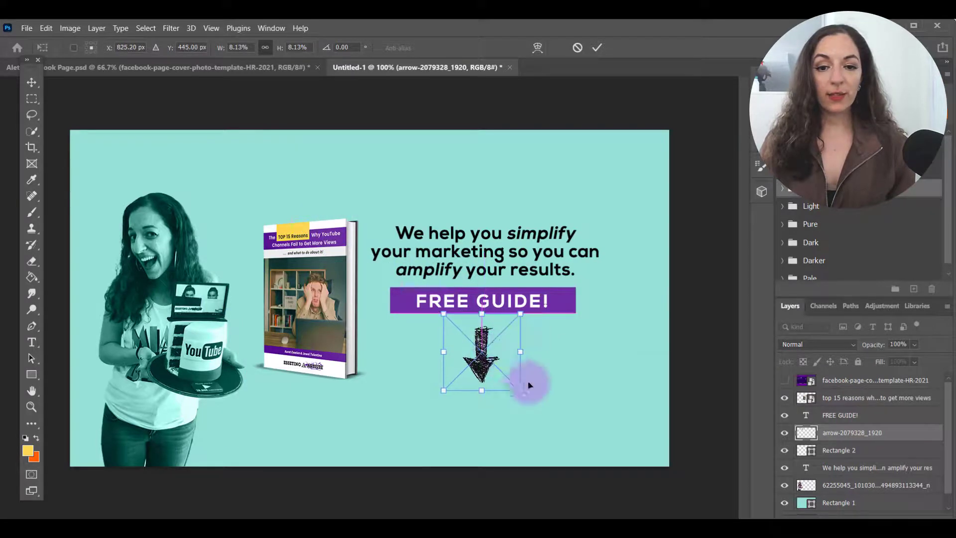
pyautogui.moveTo(519, 392); pyautogui.dragTo(502, 341)
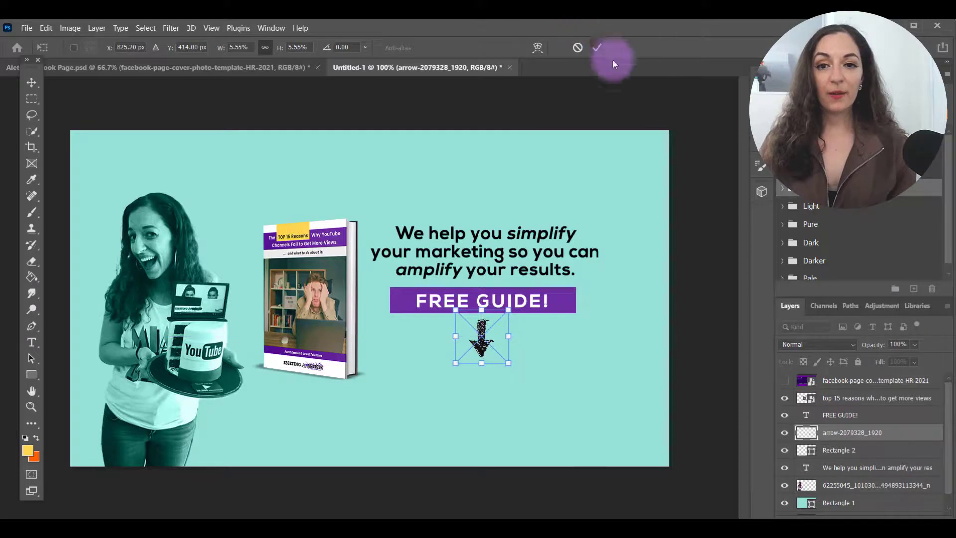
pyautogui.click(599, 48)
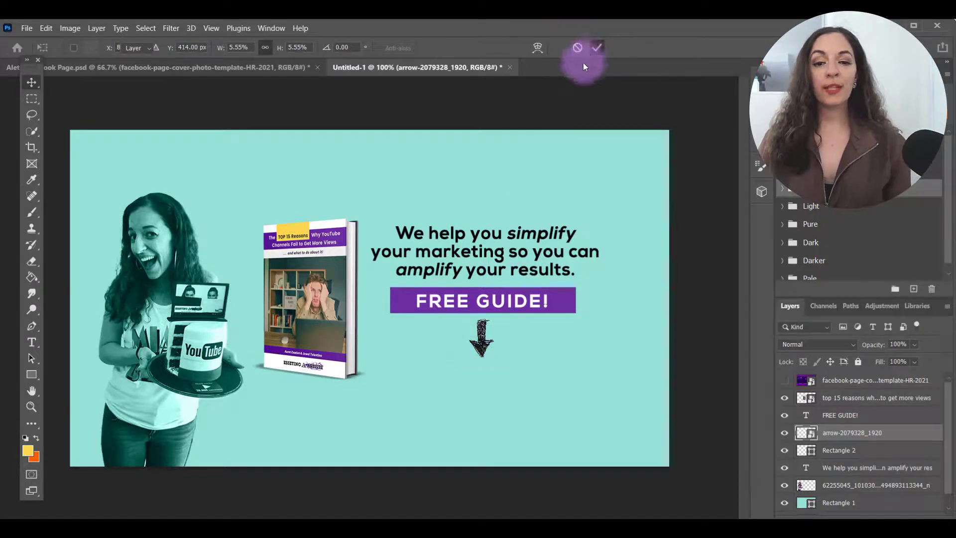
# Add a text line below the arrow reading "Click “Learn More” Below!"
pyautogui.click(32, 342)
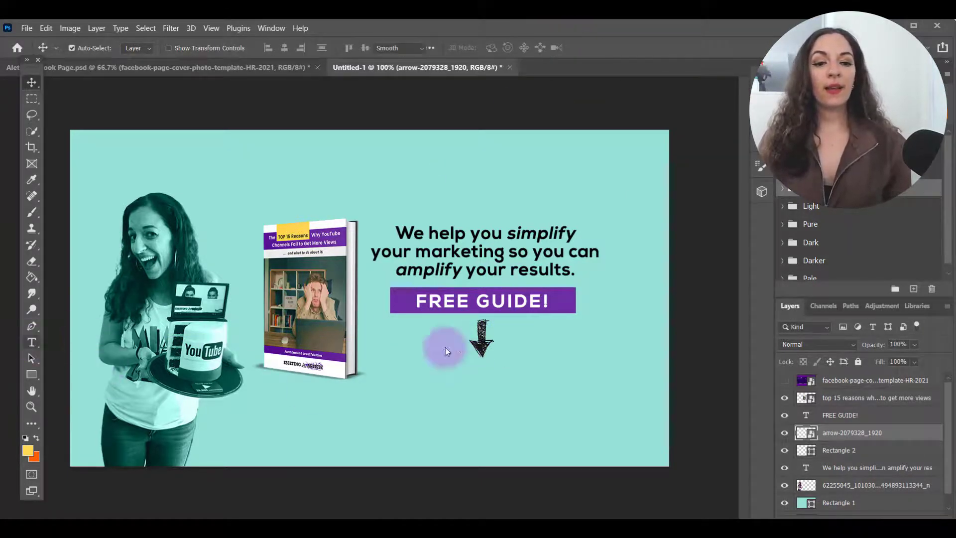
pyautogui.click(420, 384)
pyautogui.press('capslock')
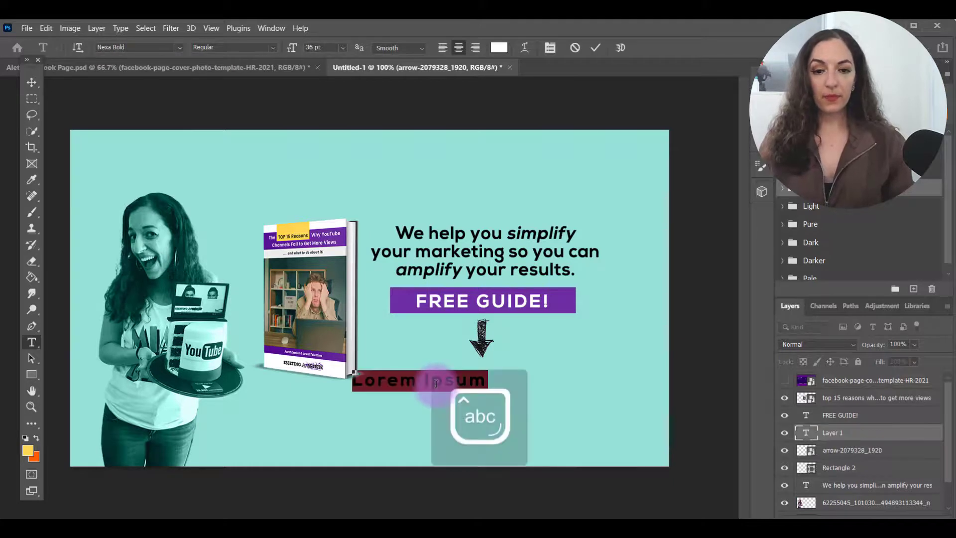
pyautogui.press('capslock')
pyautogui.write('C')
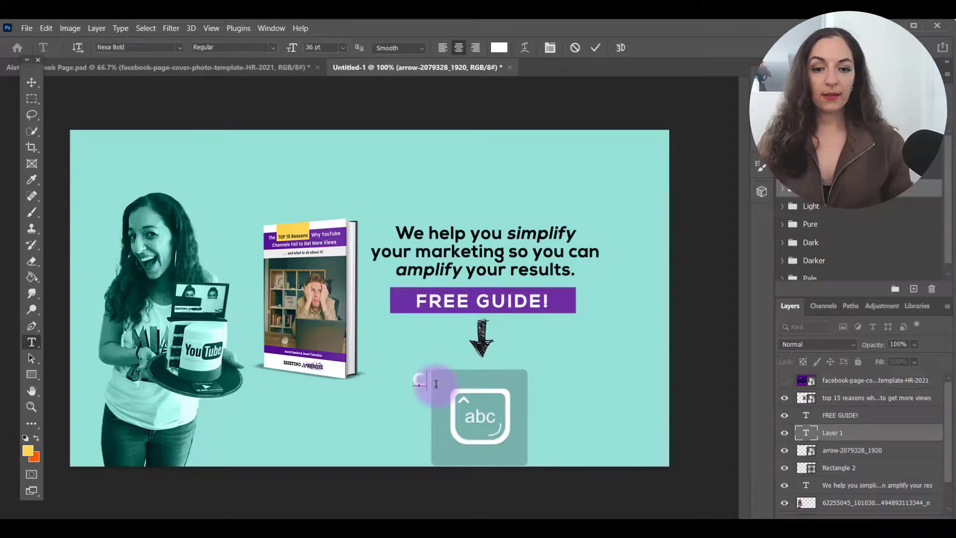
pyautogui.write('lick “')
pyautogui.press('capslock')
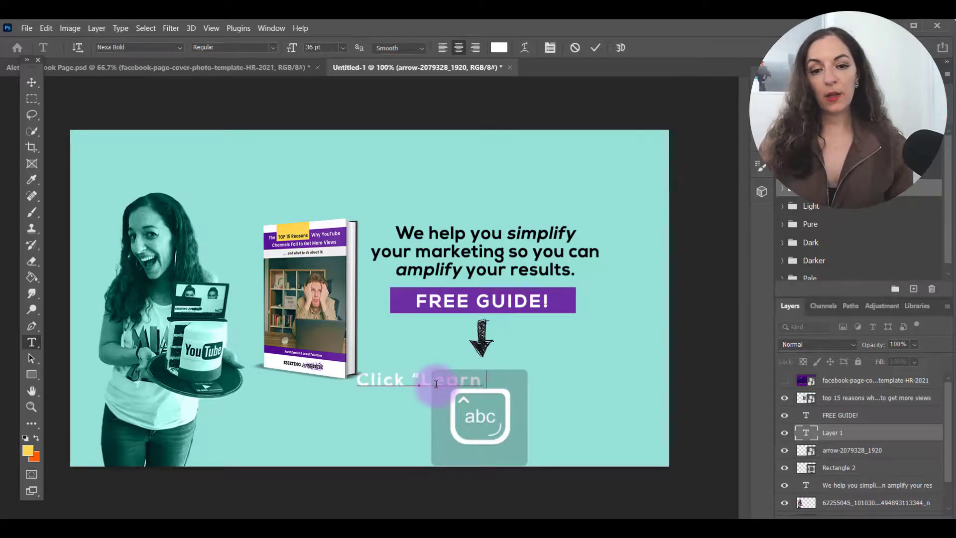
pyautogui.write('el')
pyautogui.press('capslock')
pyautogui.press('BackSpace')
pyautogui.press('BackSpace')
pyautogui.press('BackSpace')
pyautogui.press('BackSpace')
pyautogui.write('B')
pyautogui.press('capslock')
pyautogui.write('elow!')
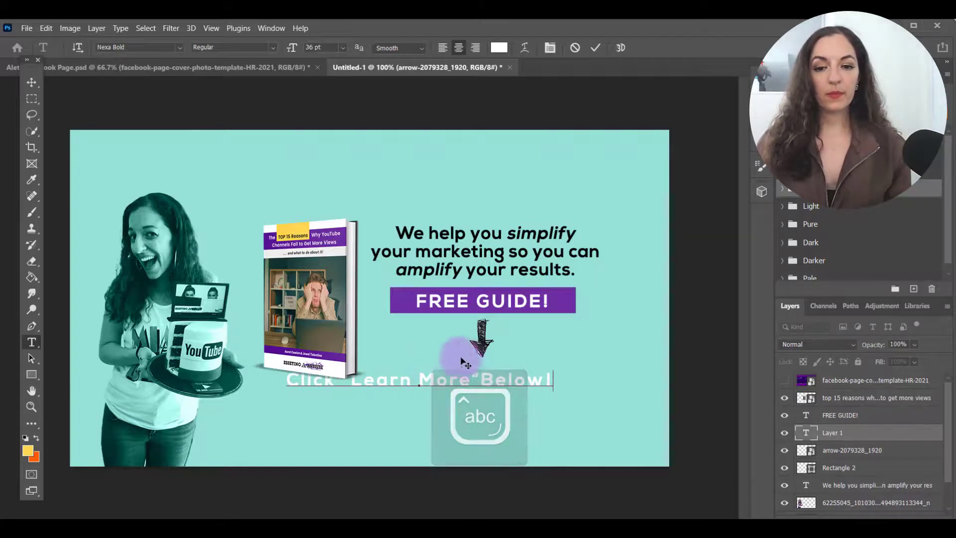
# Check the example cover's call-to-action text, and format the whole “Click “Learn More” Below!” line as 19 pt faux italic without faux bold
pyautogui.click(242, 70)
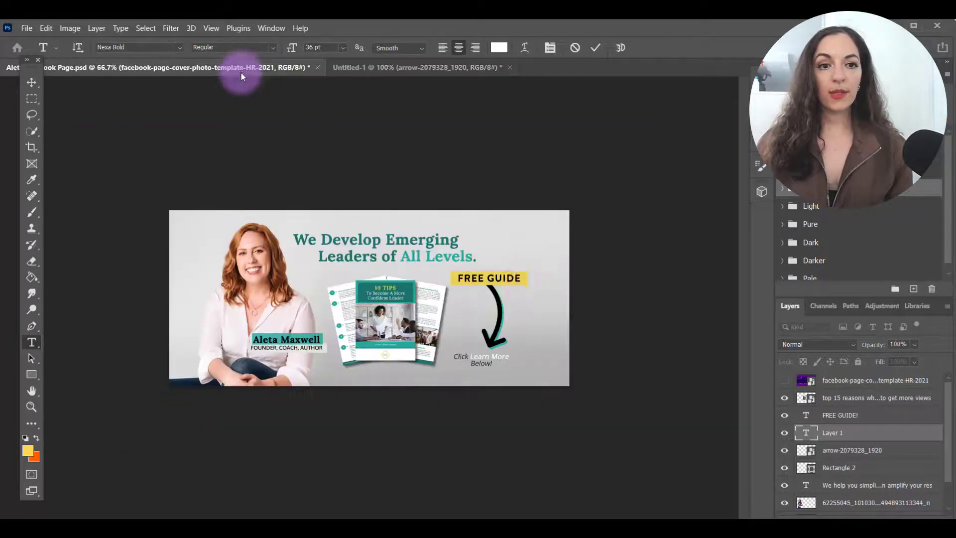
pyautogui.click(414, 68)
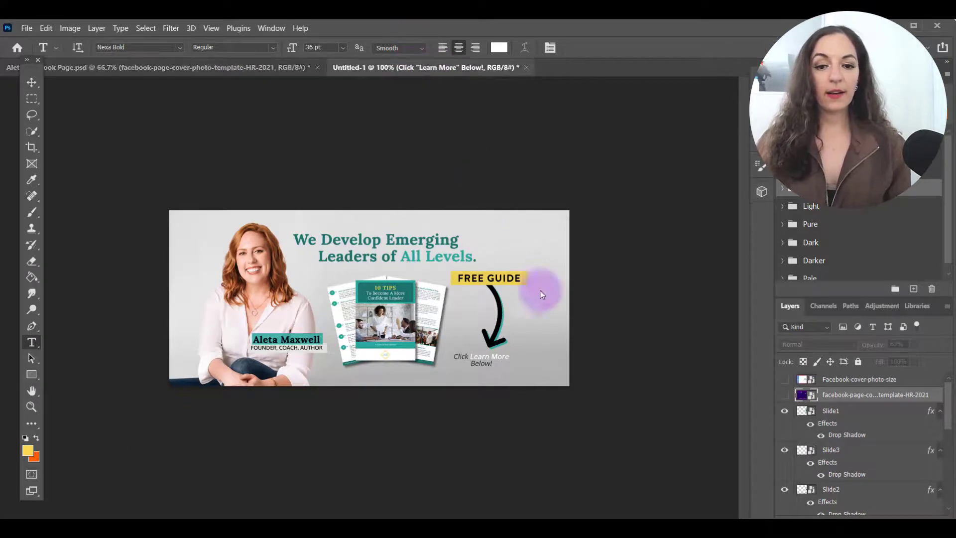
pyautogui.click(545, 382)
pyautogui.hotkey('ctrl', 'a')
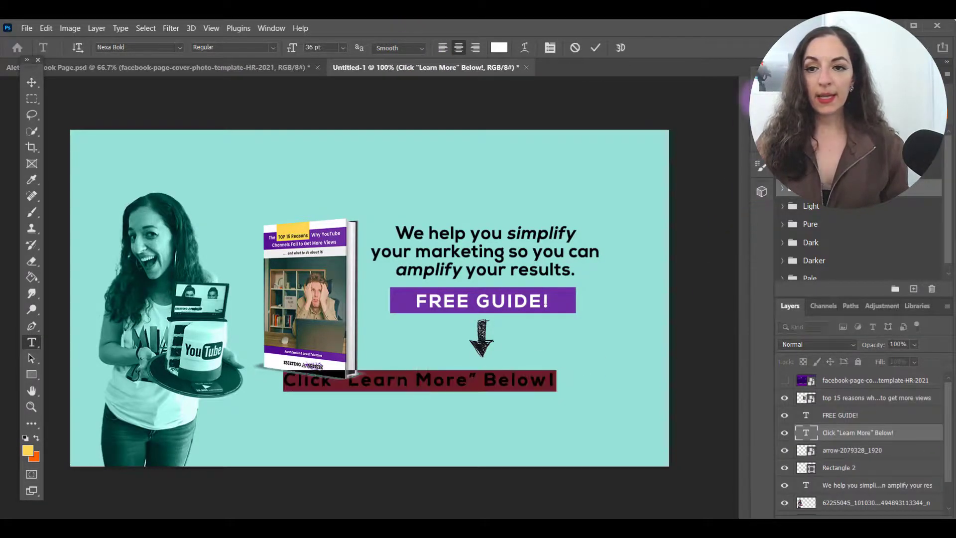
pyautogui.click(760, 99)
pyautogui.moveTo(629, 140); pyautogui.dragTo(604, 139)
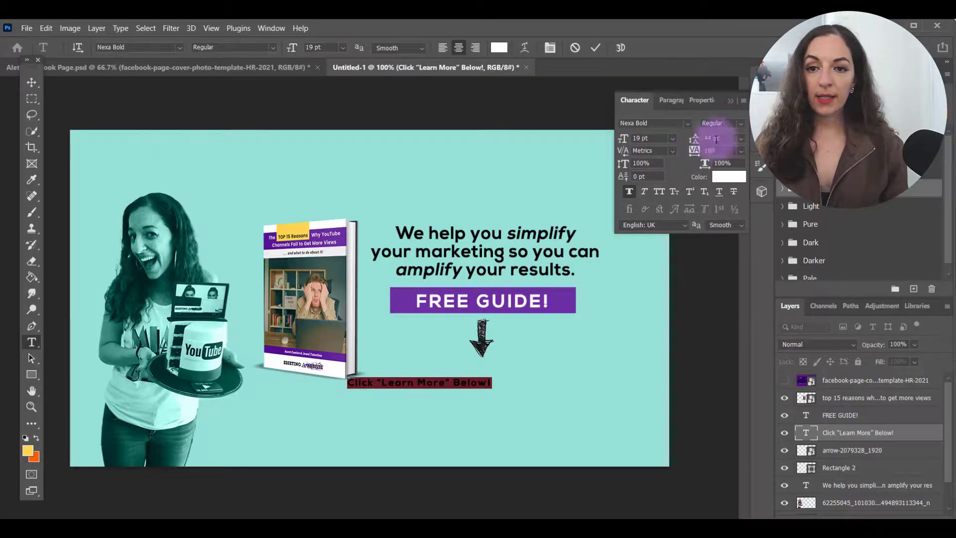
pyautogui.click(629, 194)
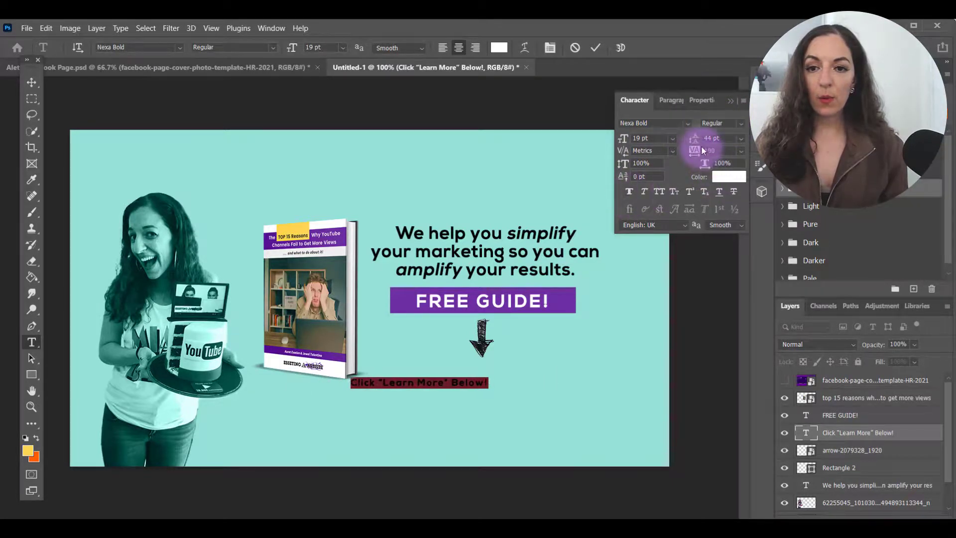
pyautogui.click(645, 193)
# Move the “Click “Learn More” Below!” line directly under the arrow and color its text black (000000)
pyautogui.click(32, 81)
pyautogui.moveTo(410, 381); pyautogui.dragTo(472, 372)
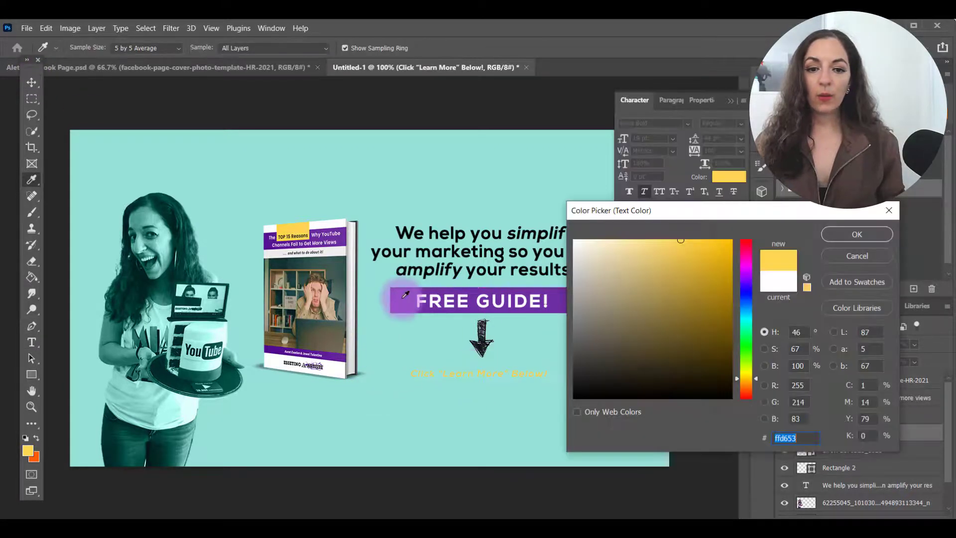
pyautogui.moveTo(693, 350); pyautogui.dragTo(521, 347)
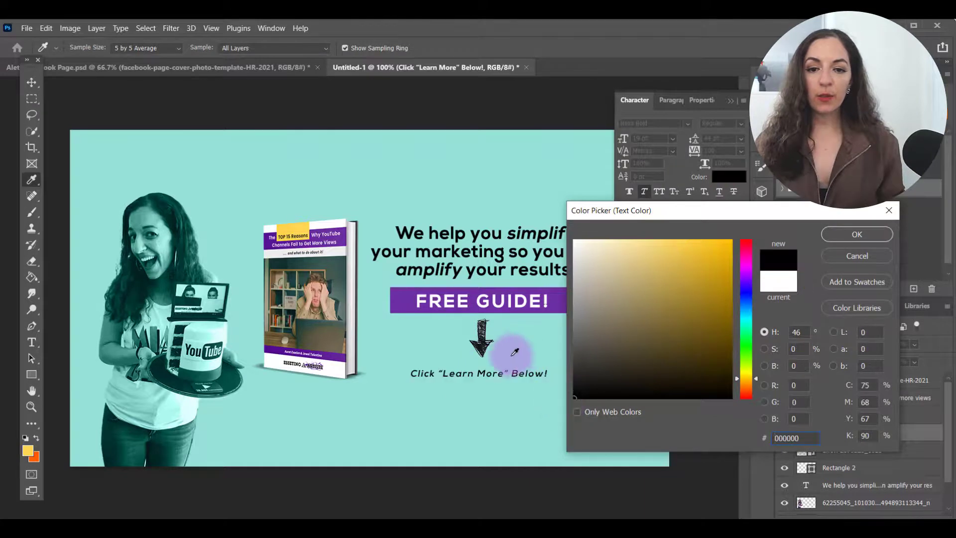
pyautogui.click(857, 234)
# Make the words “Learn More” faux bold and color them purple (6c2fa0), sampled from the “FREE GUIDE!” banner
pyautogui.click(24, 345)
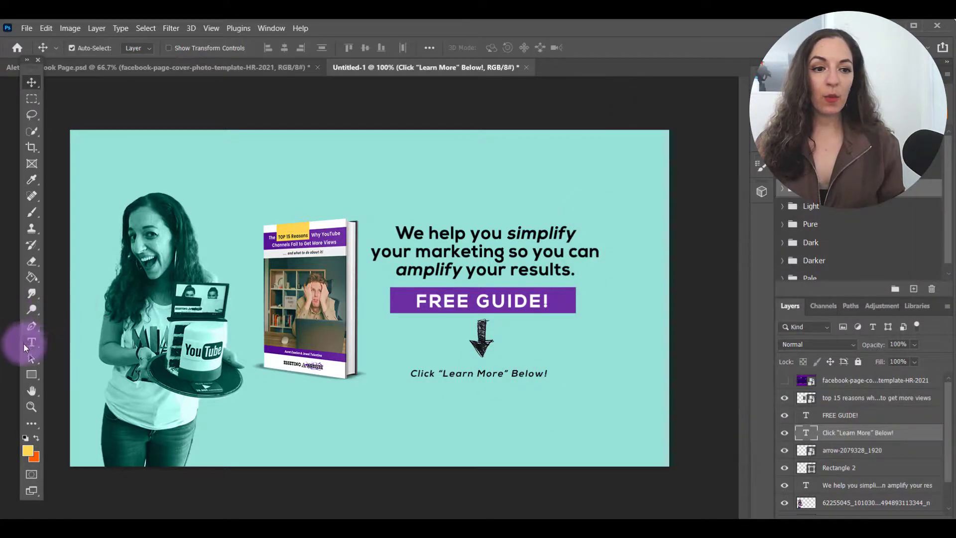
pyautogui.moveTo(443, 374); pyautogui.dragTo(507, 375)
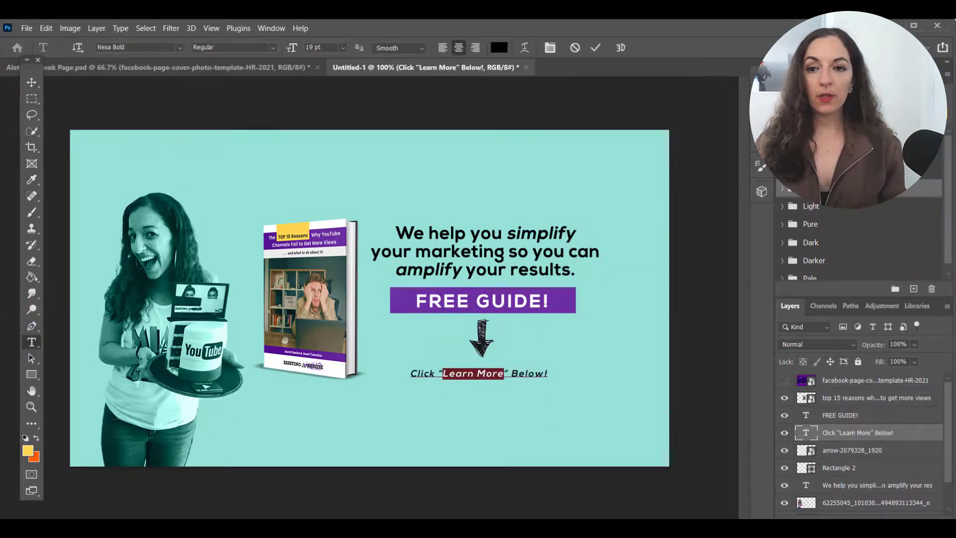
pyautogui.click(760, 105)
pyautogui.click(734, 181)
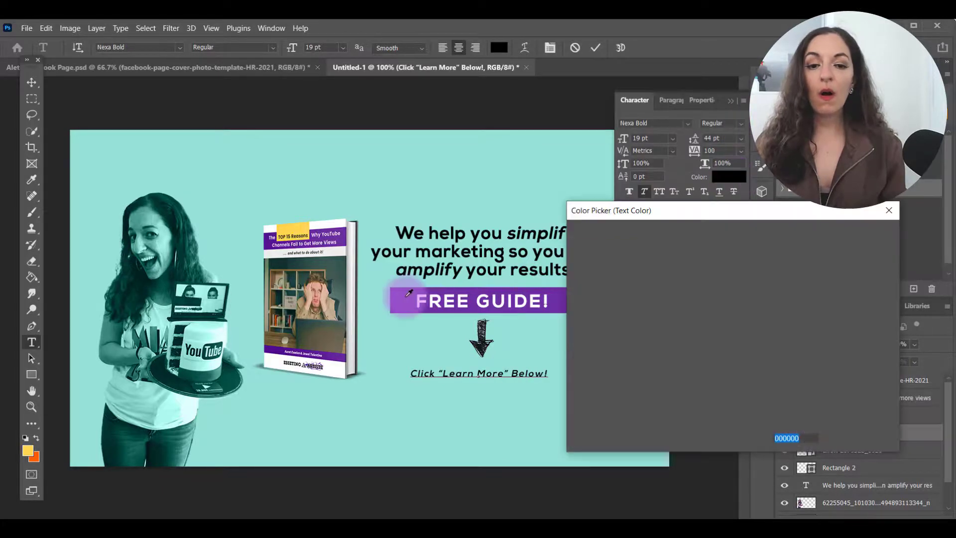
pyautogui.click(409, 293)
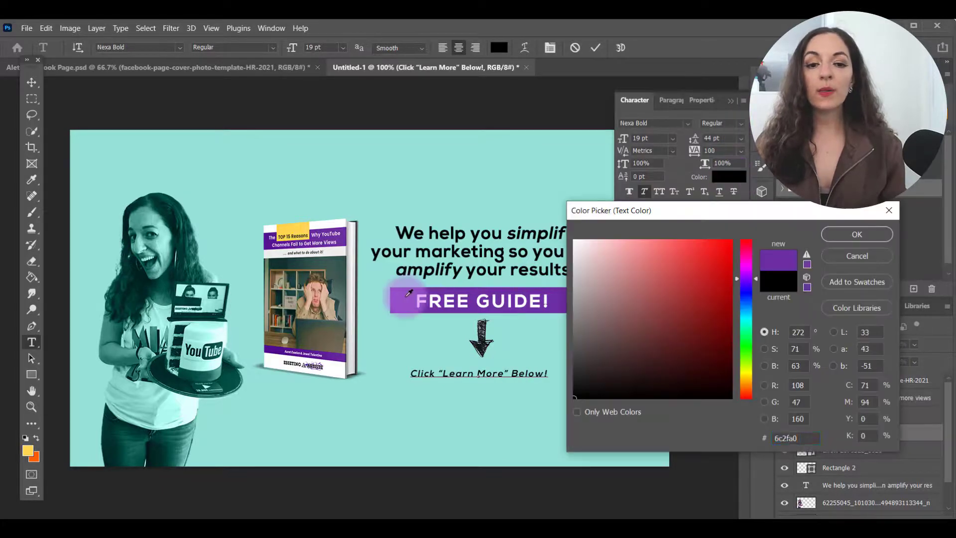
pyautogui.click(850, 235)
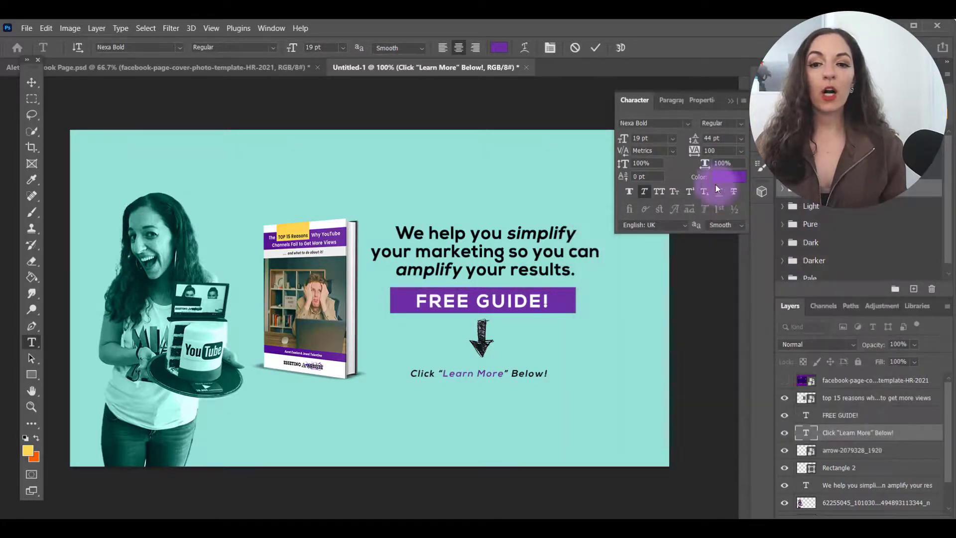
pyautogui.click(629, 191)
pyautogui.click(595, 47)
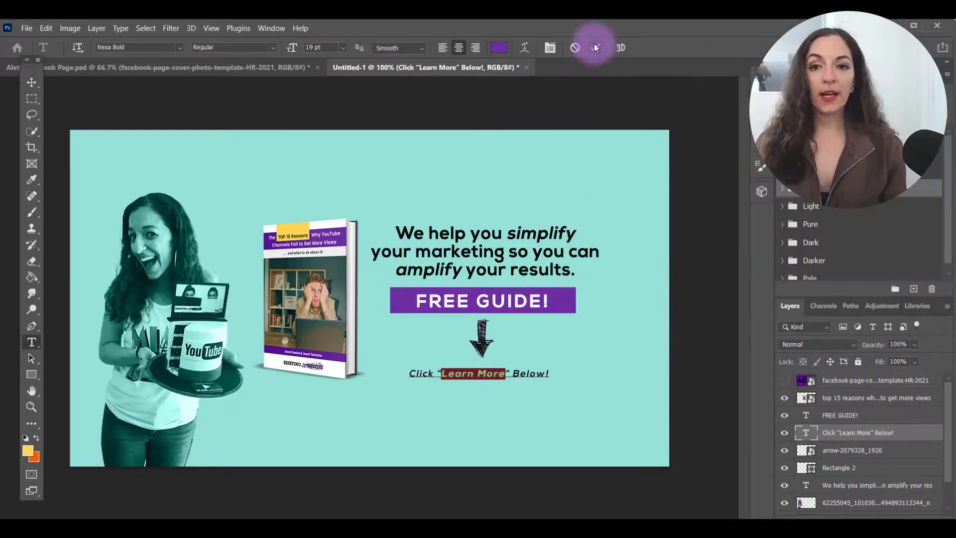
# Nudge the call-to-action line into alignment under the arrow, and briefly show the cover template overlay to check the layout
pyautogui.click(30, 83)
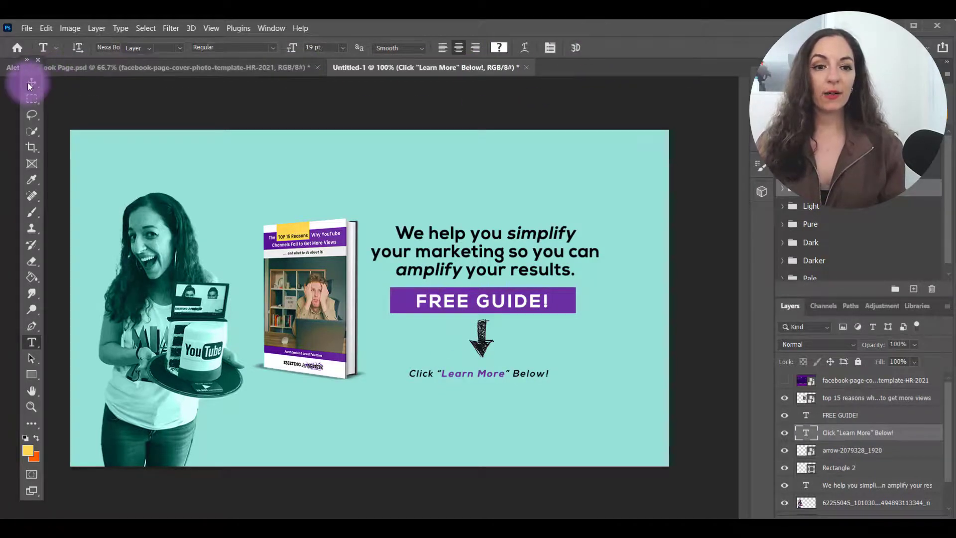
pyautogui.click(506, 390)
pyautogui.moveTo(509, 372); pyautogui.dragTo(506, 373)
pyautogui.click(785, 382)
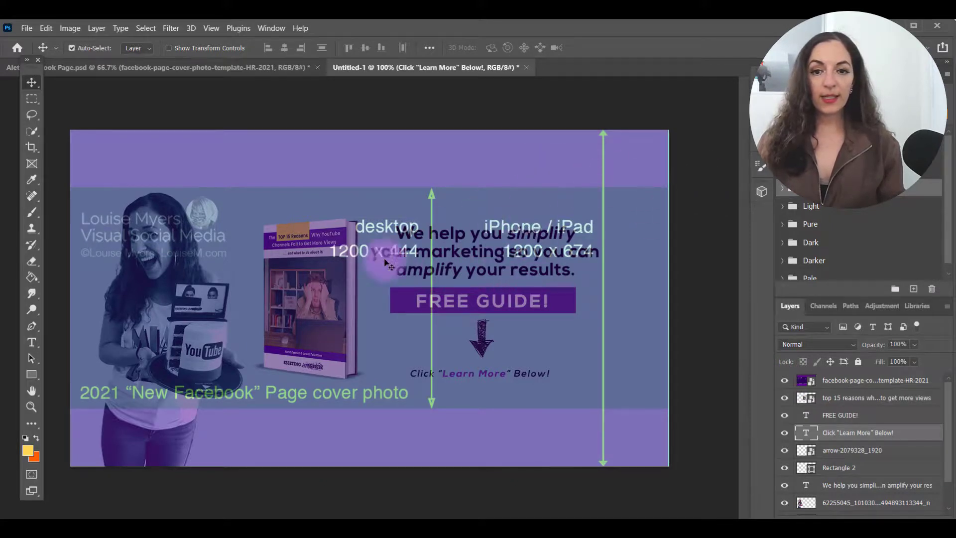
pyautogui.click(786, 384)
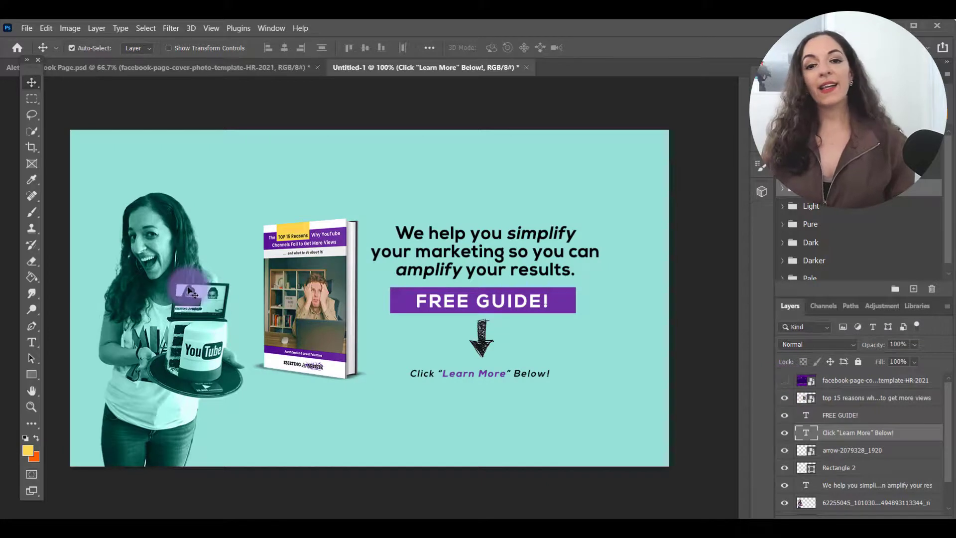
# Shift all layers from the book mockup down to the woman cutout slightly right together, and check them against the template overlay
pyautogui.click(874, 401)
pyautogui.scroll(-1, 862, 418)
pyautogui.scroll(1, 856, 434)
pyautogui.scroll(-1, 849, 452)
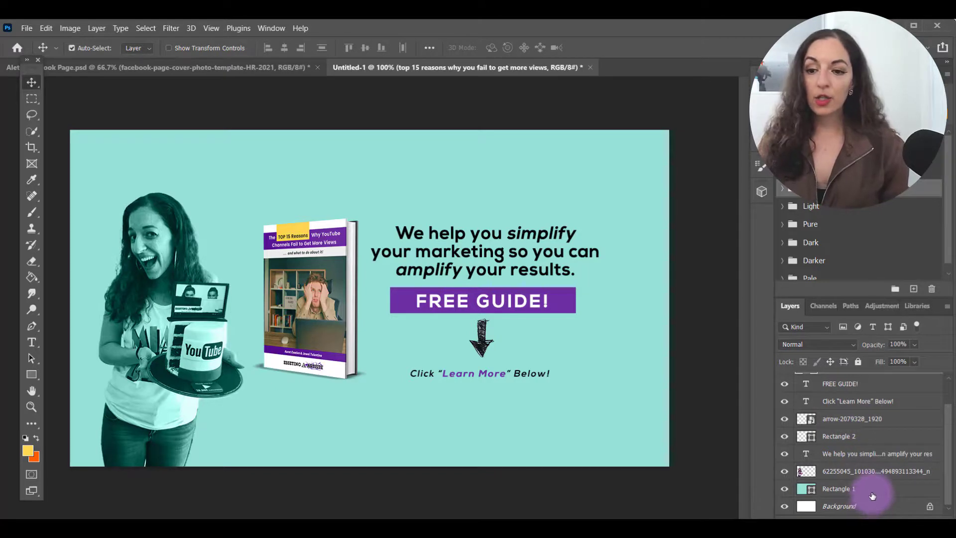
pyautogui.keyDown('shift'); pyautogui.click(872, 475); pyautogui.keyUp('shift')
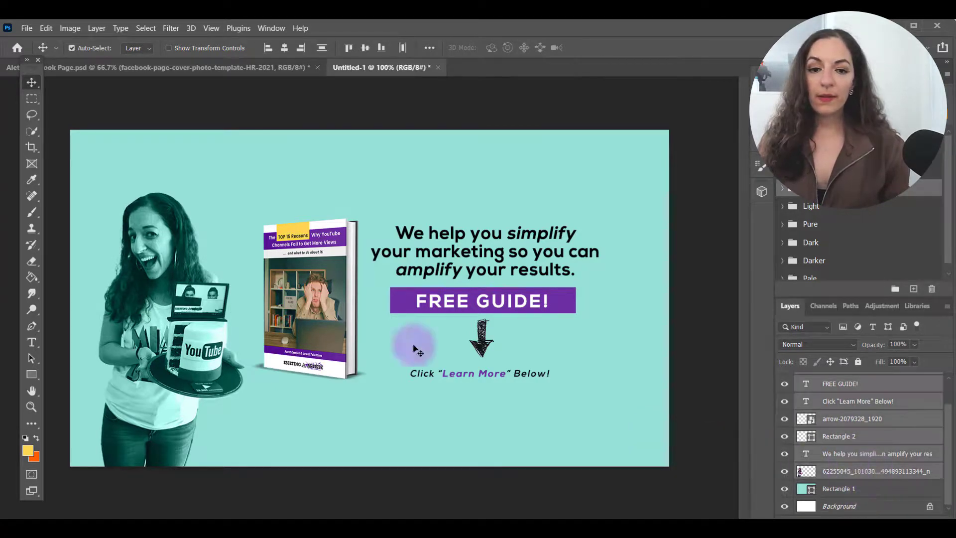
pyautogui.moveTo(321, 338); pyautogui.dragTo(342, 334)
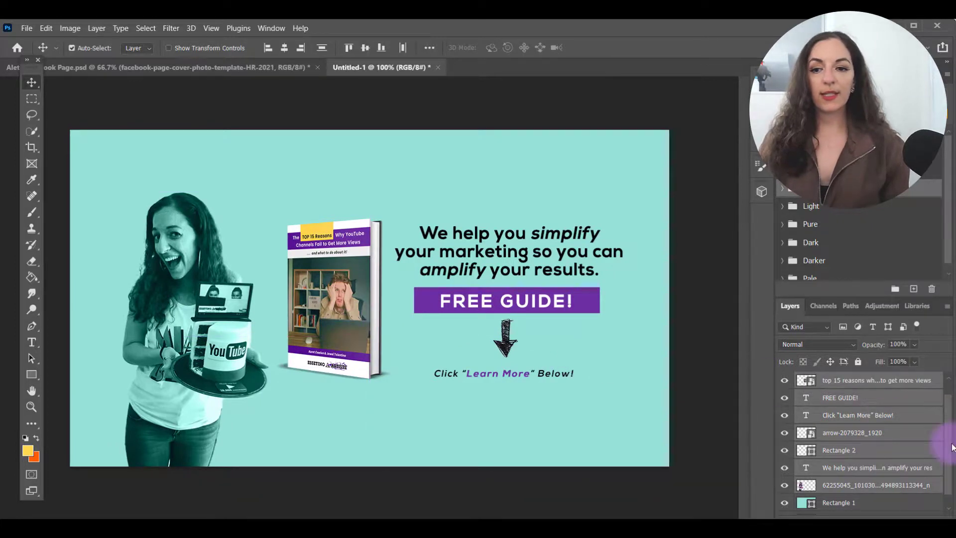
pyautogui.scroll(1, 847, 452)
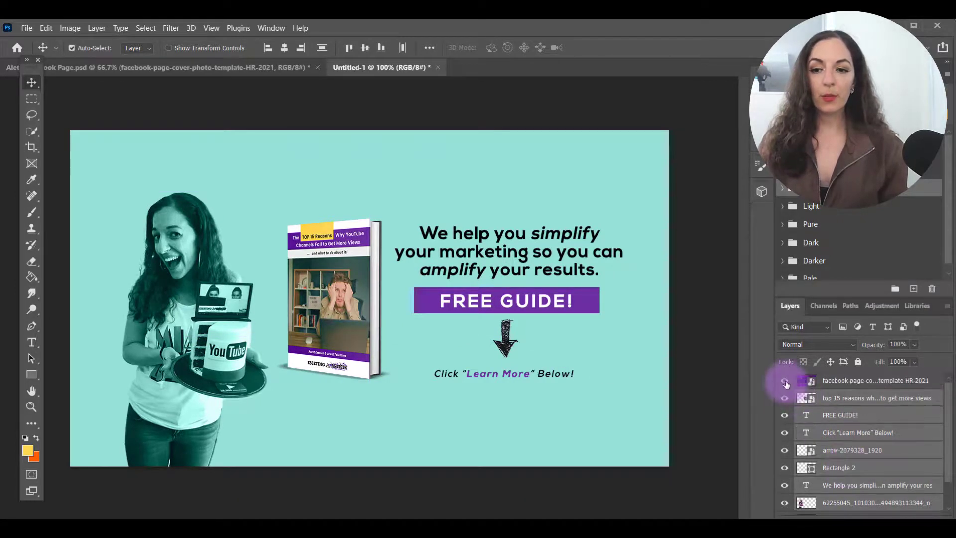
pyautogui.click(785, 382)
pyautogui.click(785, 382)
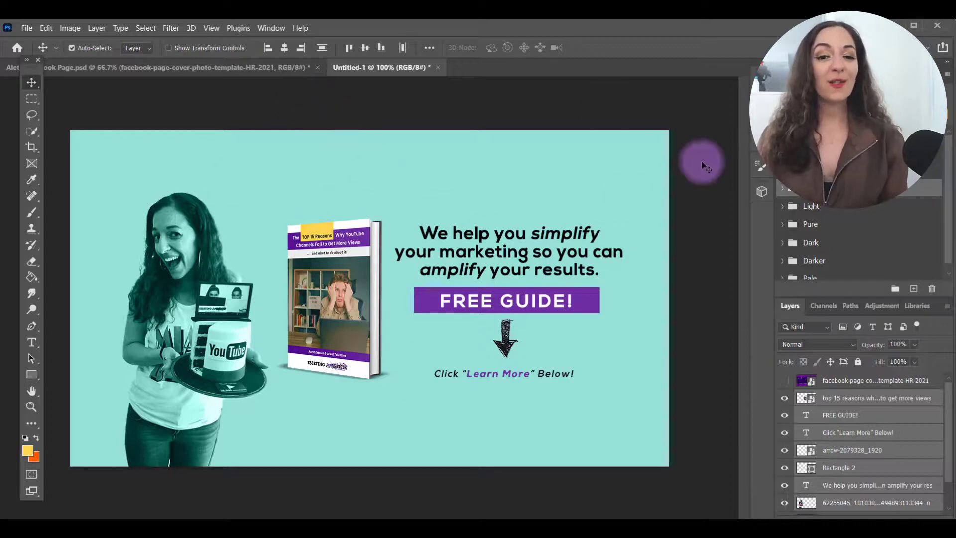
# Save the design to the Desktop as the Photoshop file “Facebook Cover - Test” with Maximize Compatibility on
pyautogui.click(23, 30)
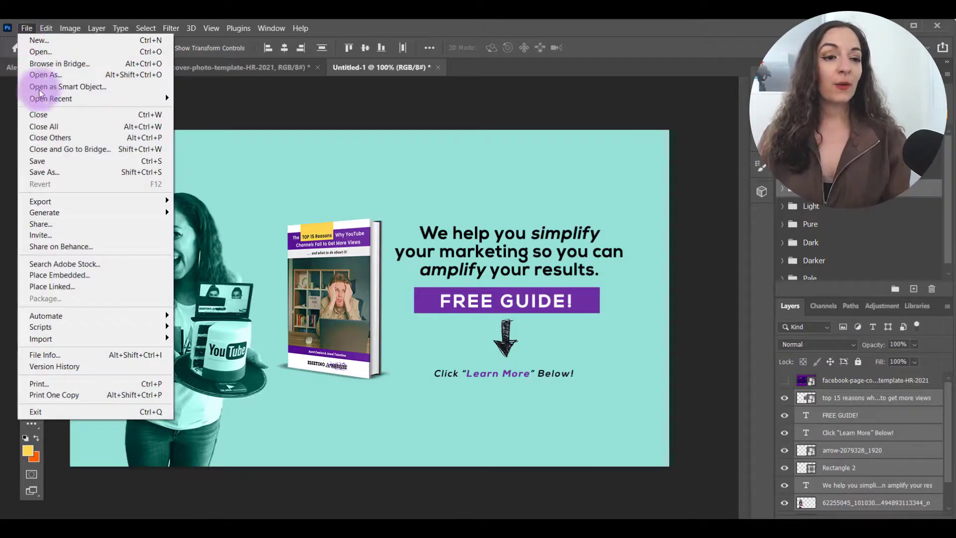
pyautogui.click(50, 173)
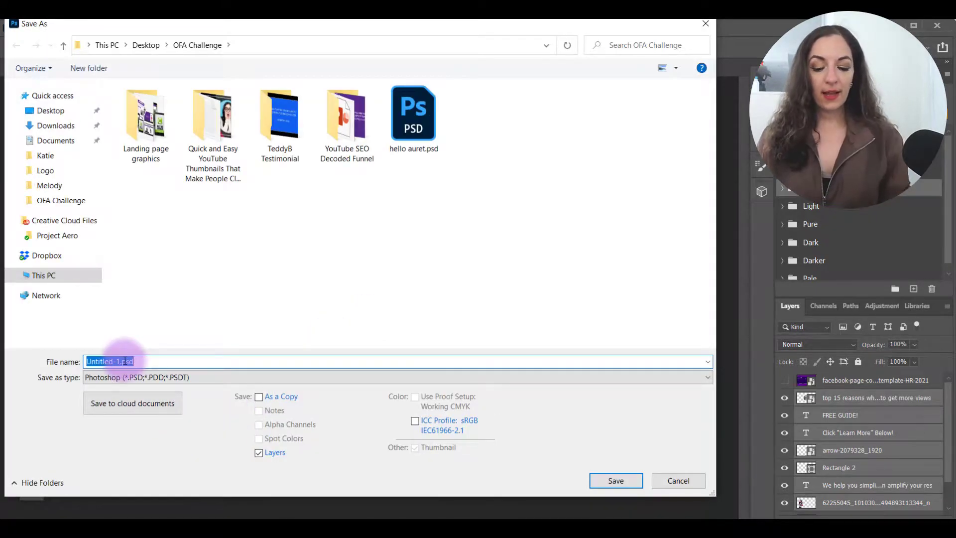
pyautogui.write('Facebook C')
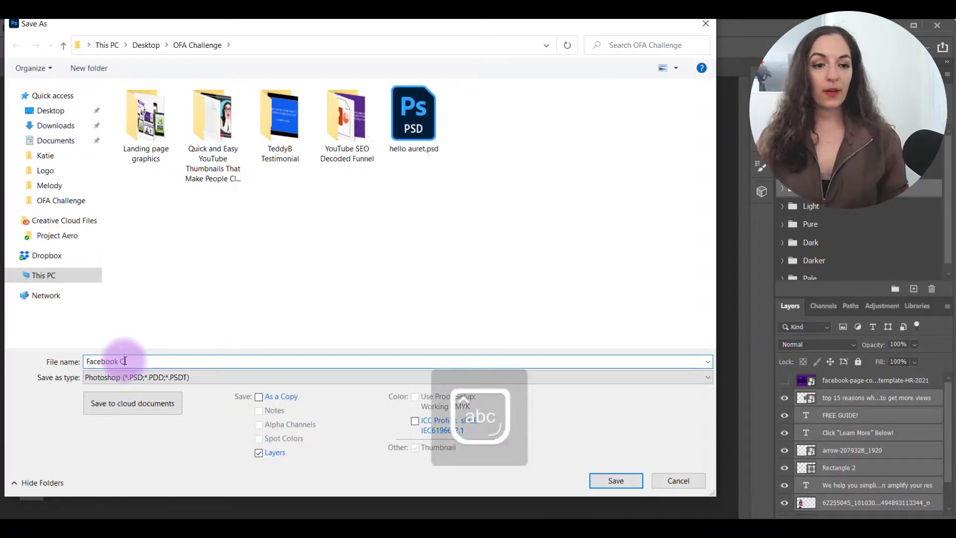
pyautogui.write('over - Test')
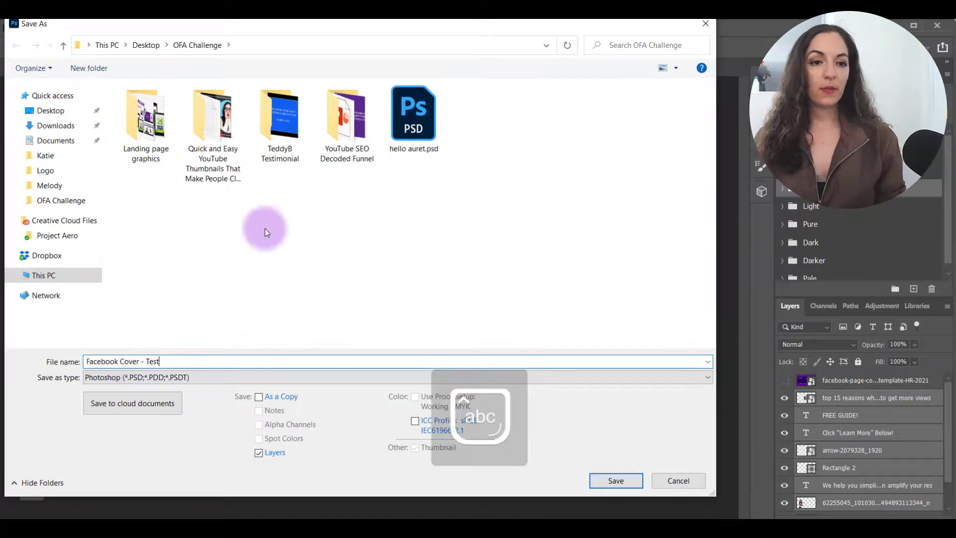
pyautogui.click(51, 110)
pyautogui.click(615, 480)
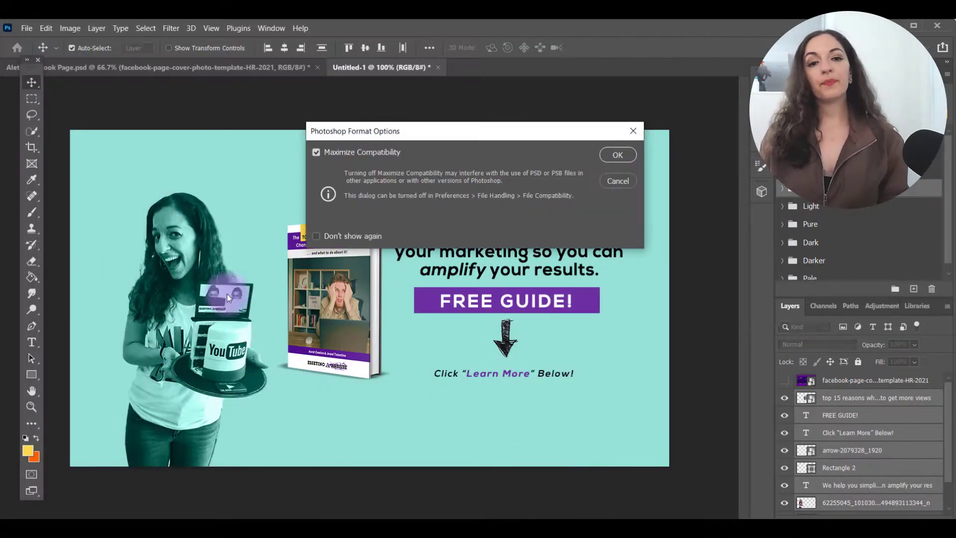
pyautogui.click(617, 155)
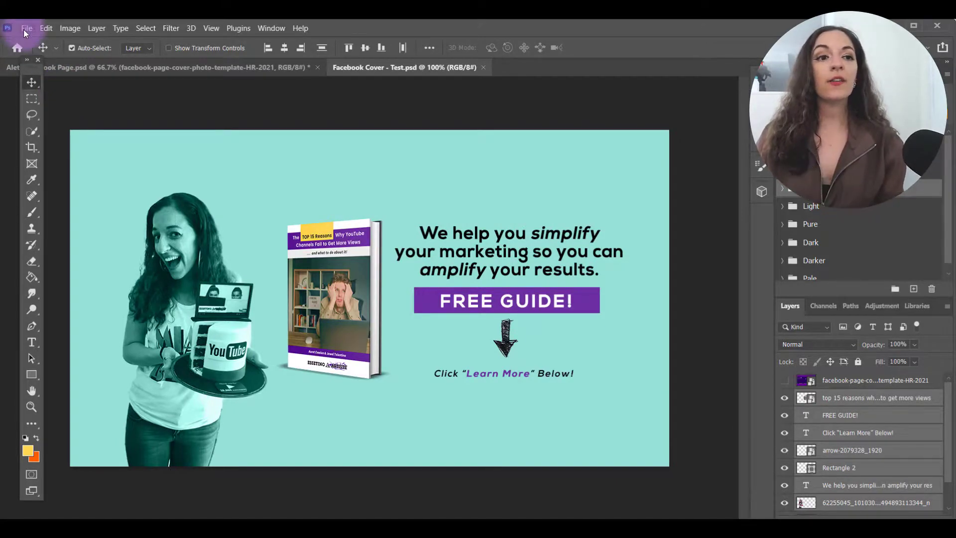
# Save a PNG copy named “Facebook Cover - Test.png” to the Desktop using the medium file size option
pyautogui.click(24, 31)
pyautogui.click(45, 172)
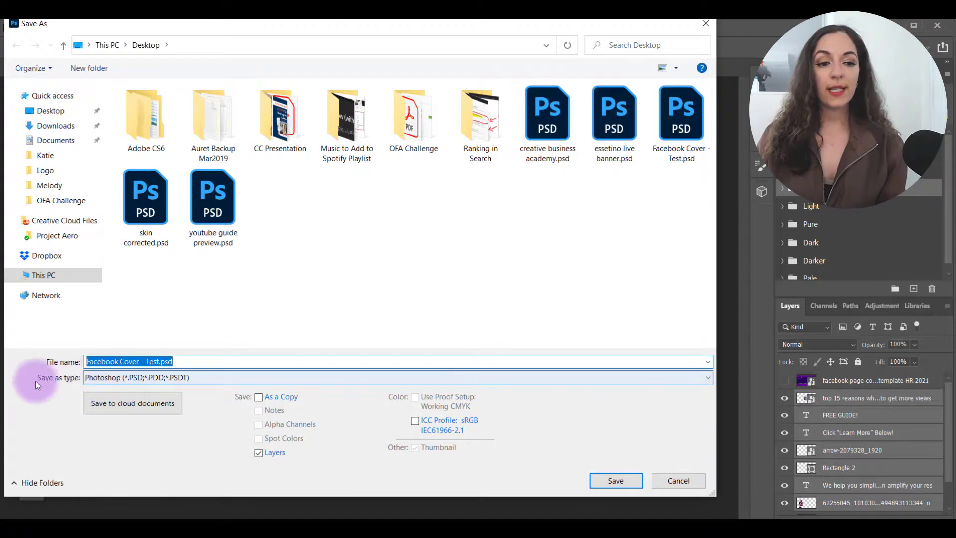
pyautogui.click(121, 378)
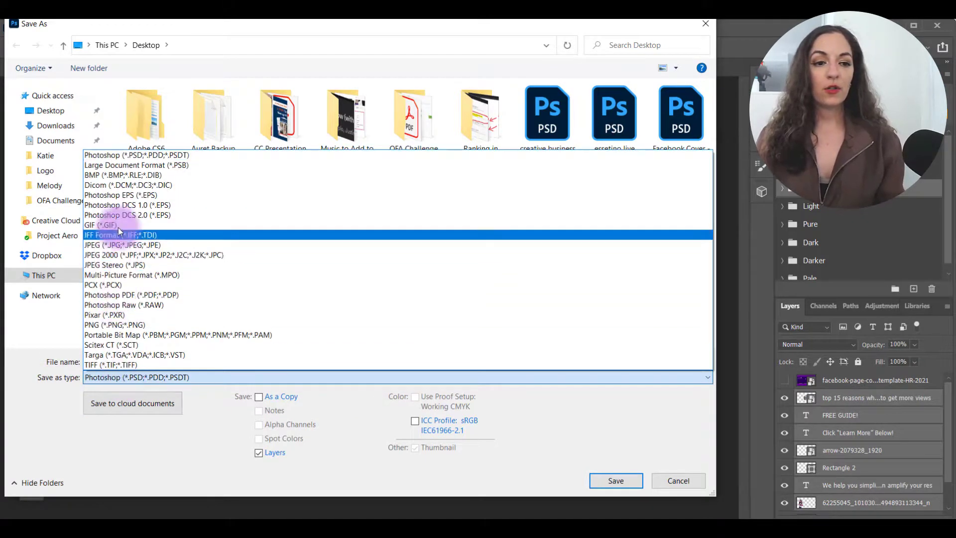
pyautogui.click(97, 324)
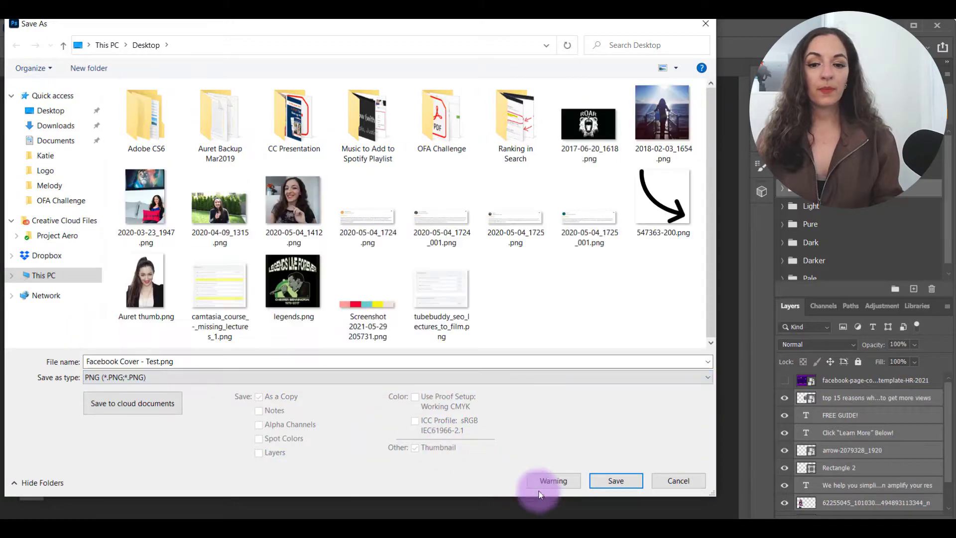
pyautogui.click(624, 483)
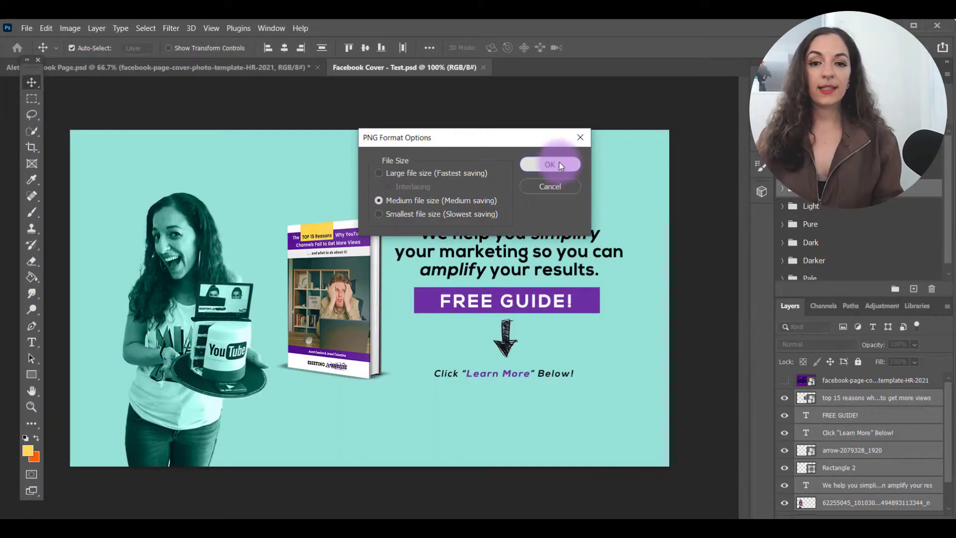
pyautogui.click(559, 163)
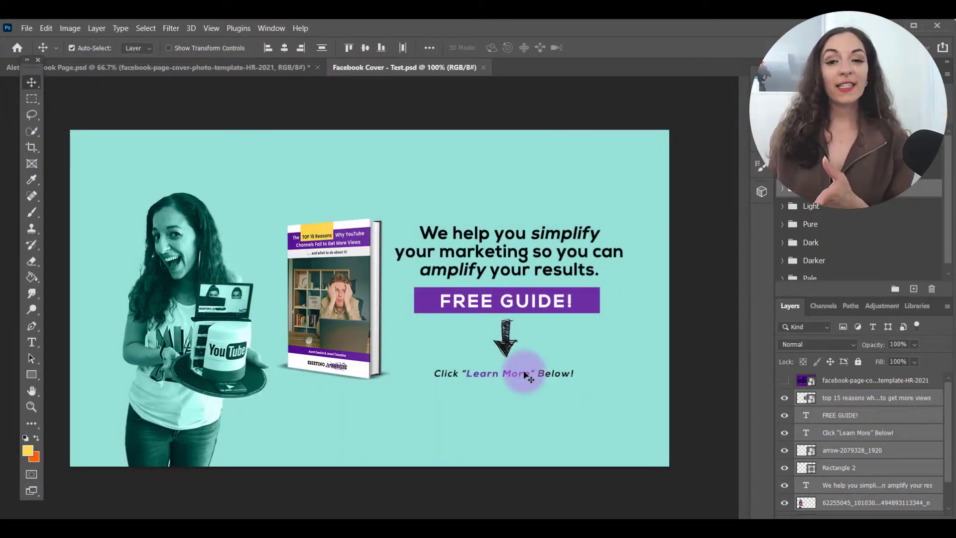